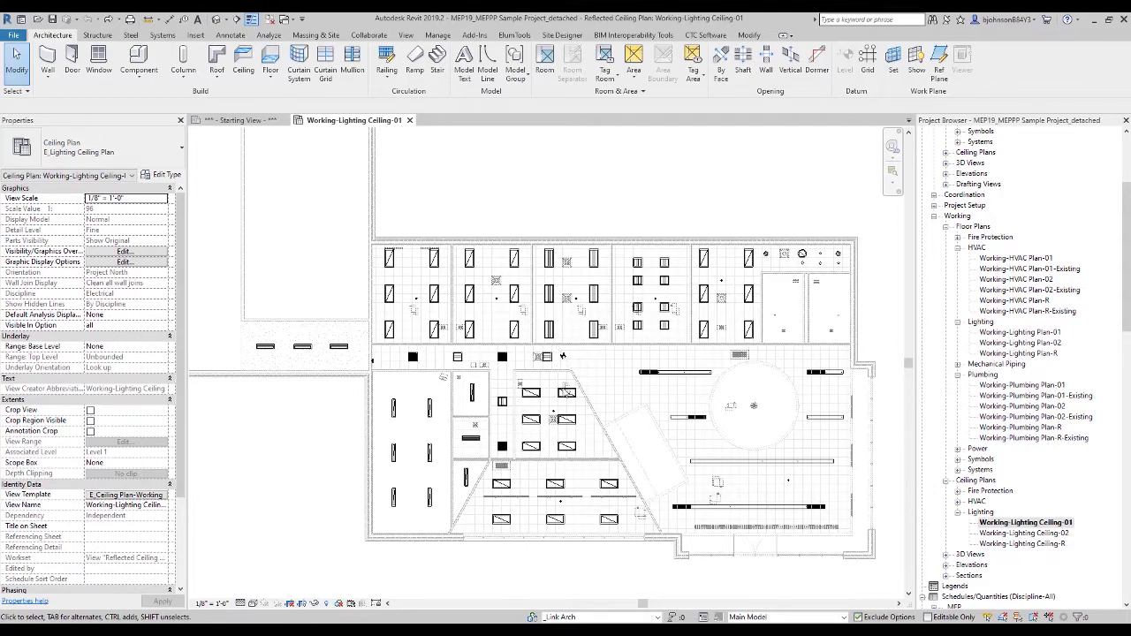
Step: Duplicate the Working-Lighting Ceiling-01 view as a plain copy, Copy 1
scroll(583, 320, up, 5)
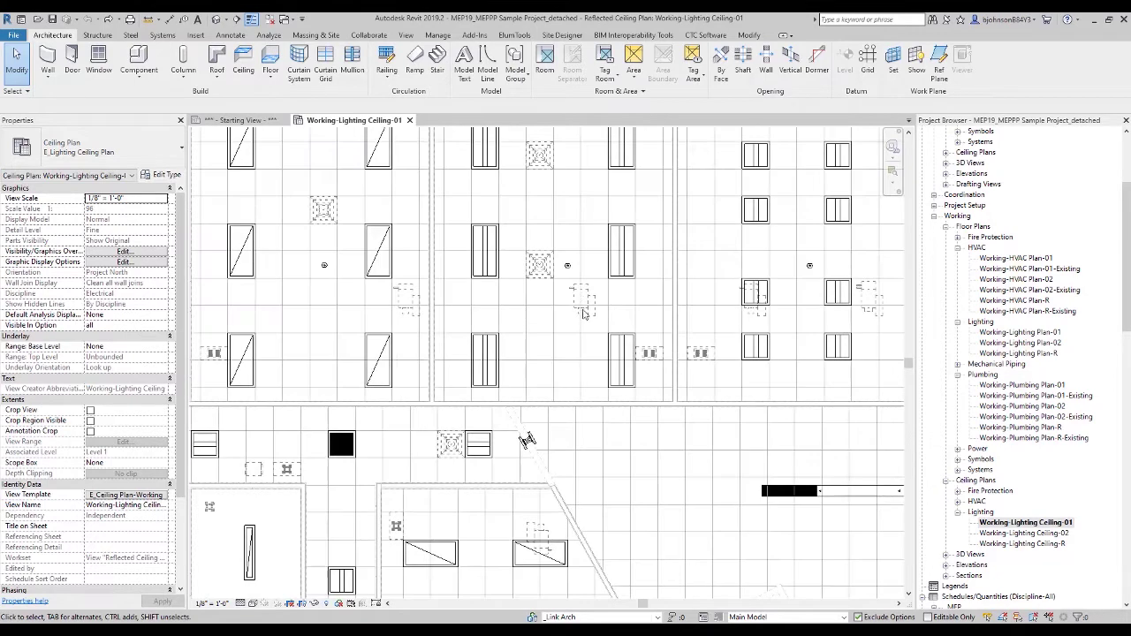
scroll(583, 314, down, 3)
right_click(1034, 523)
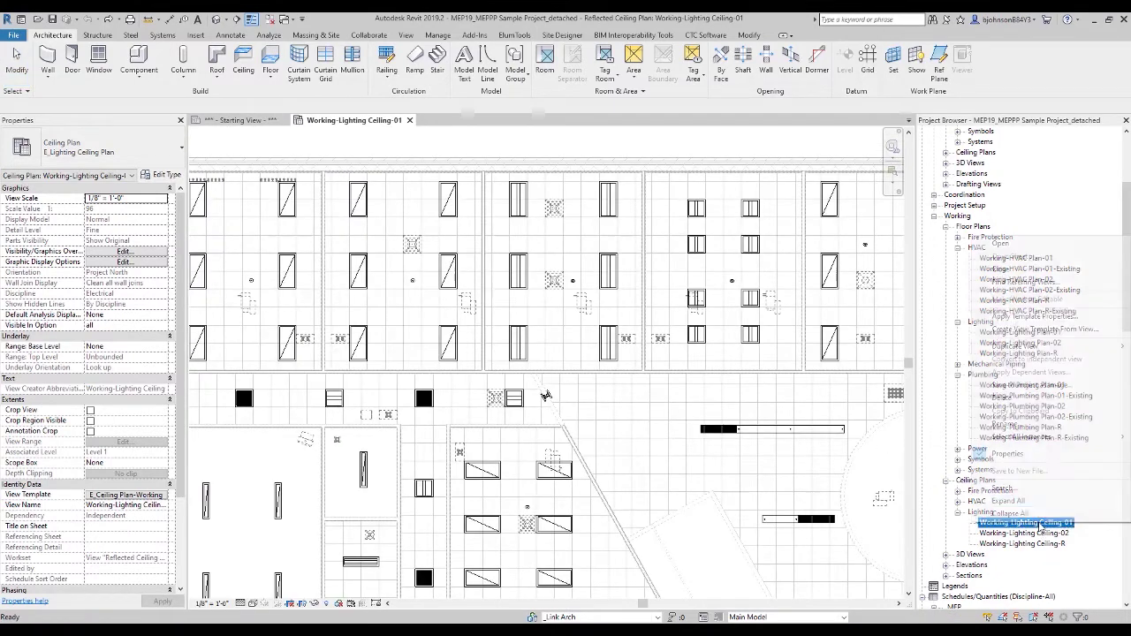
mouse_move(979, 352)
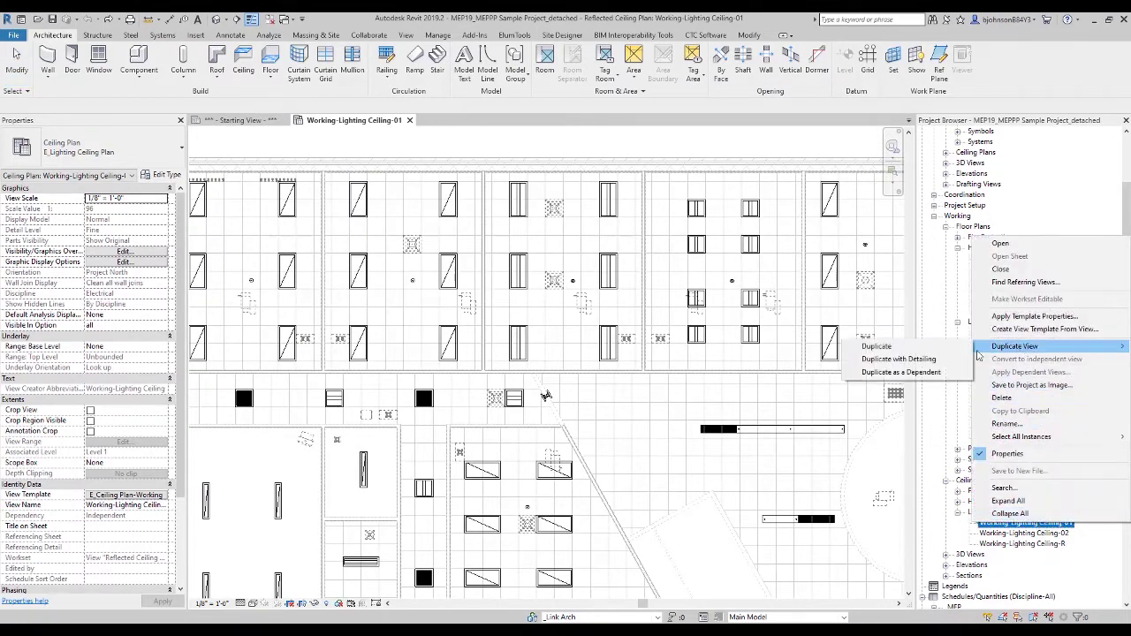
click(942, 347)
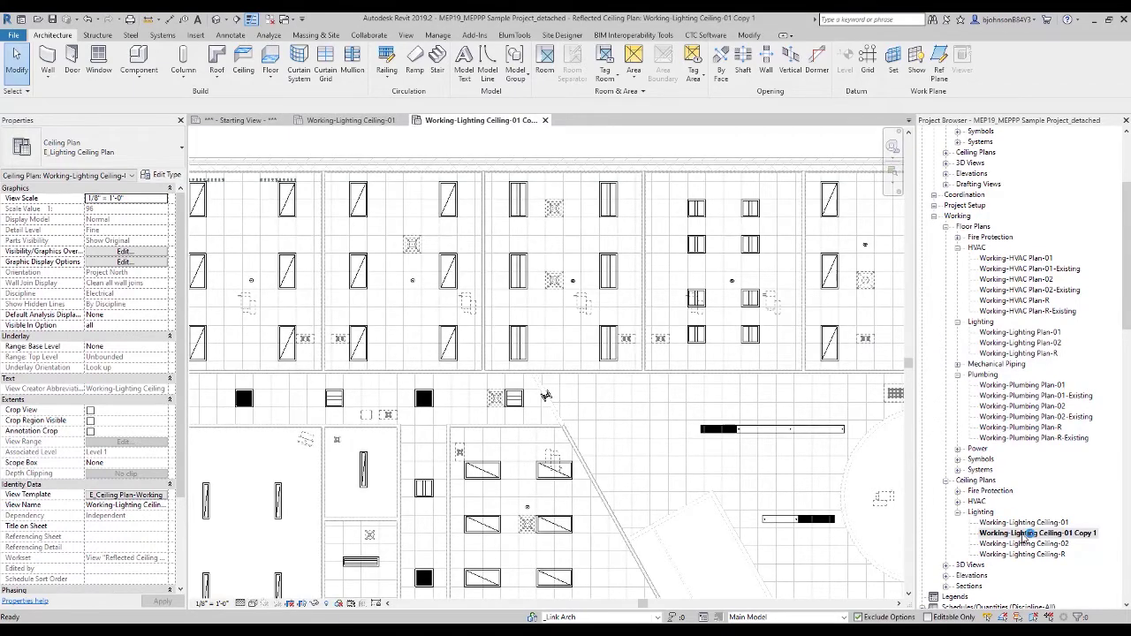
Step: Set Copy 1's view template to <None>, then open Visibility/Graphics with VG
scroll(443, 387, down, 5)
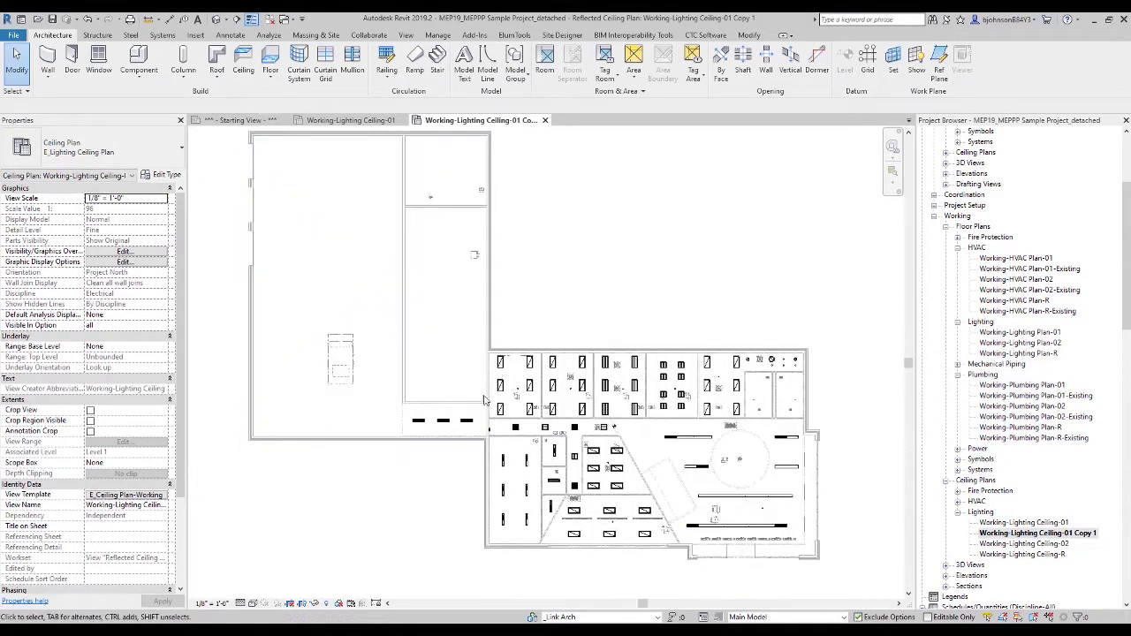
click(156, 496)
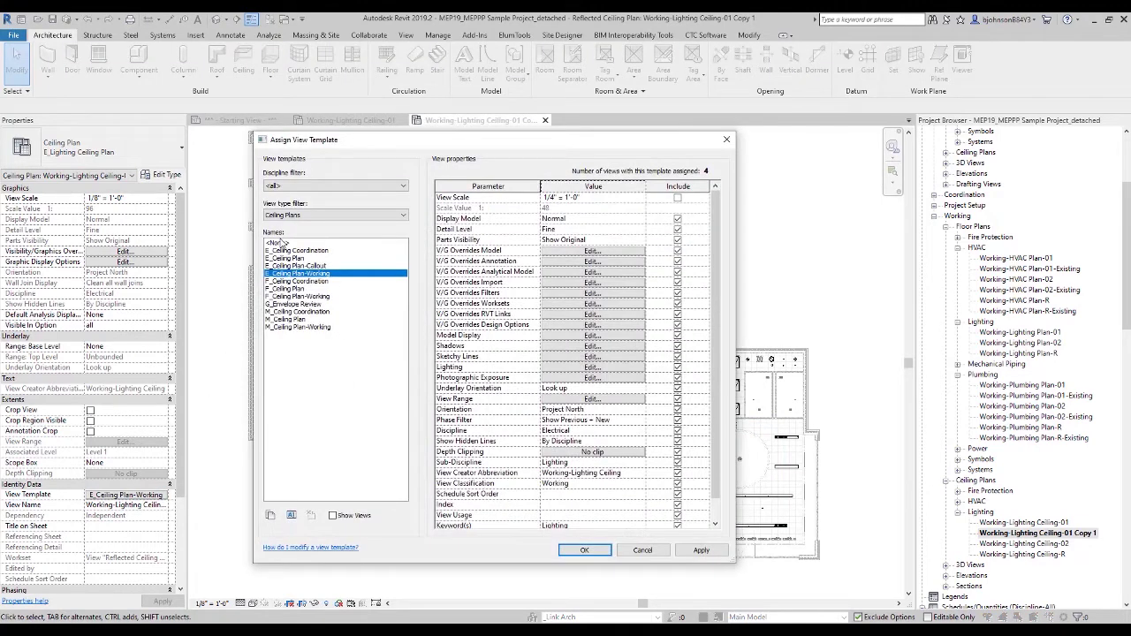
click(284, 244)
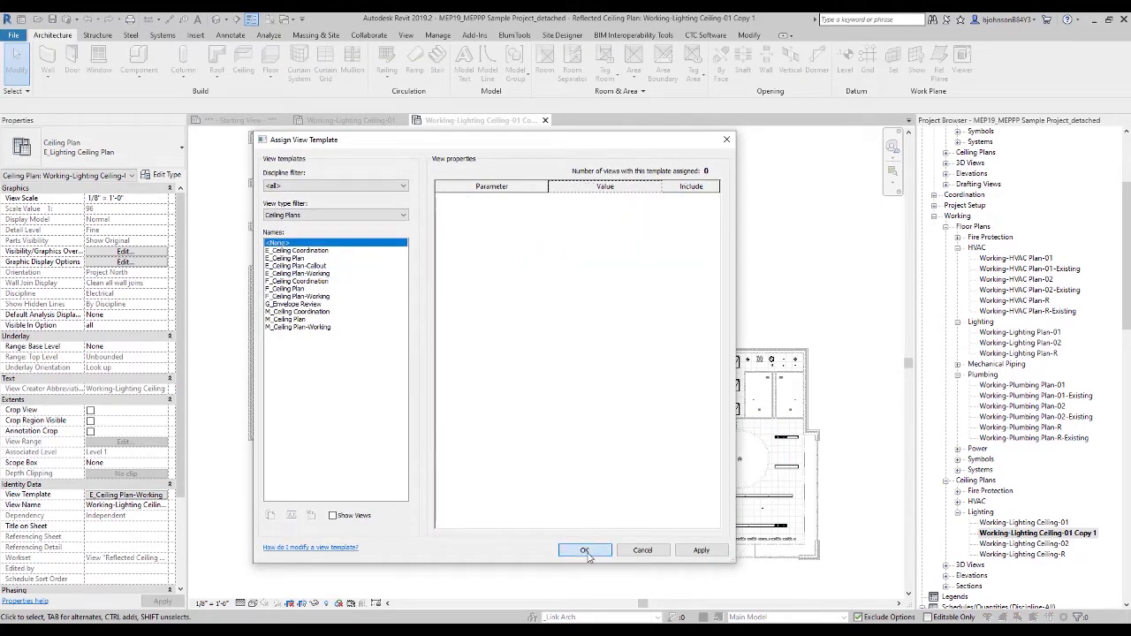
click(583, 549)
key(v)
key(g)
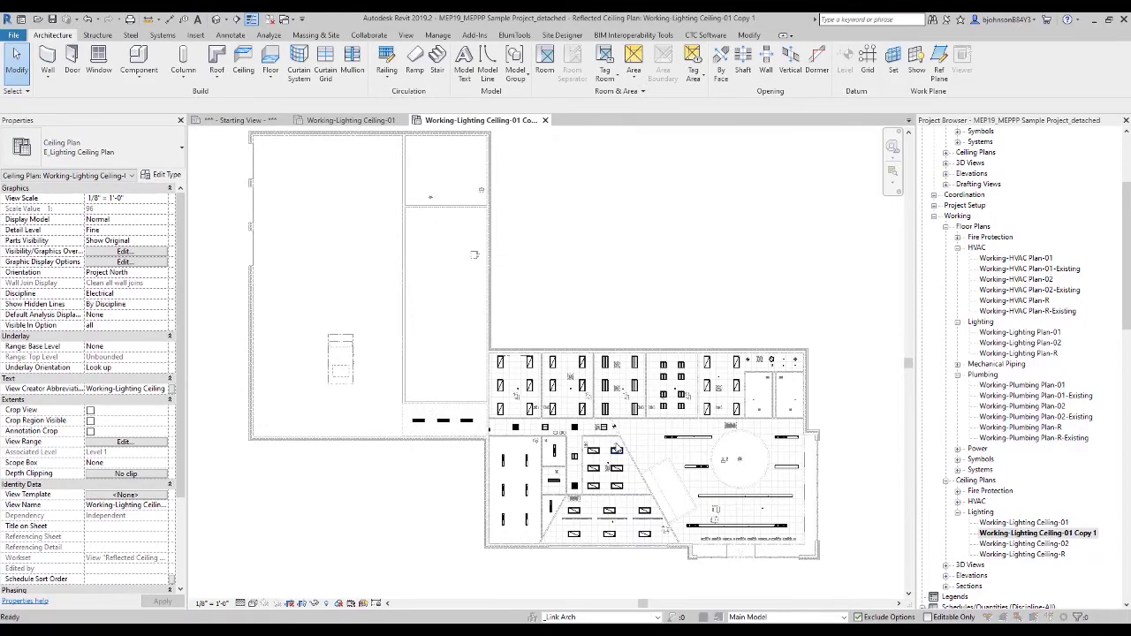
Step: Delete the E_Workset - (NOT)E_Lighting filter from Copy 1's Filters list and apply the change
click(411, 90)
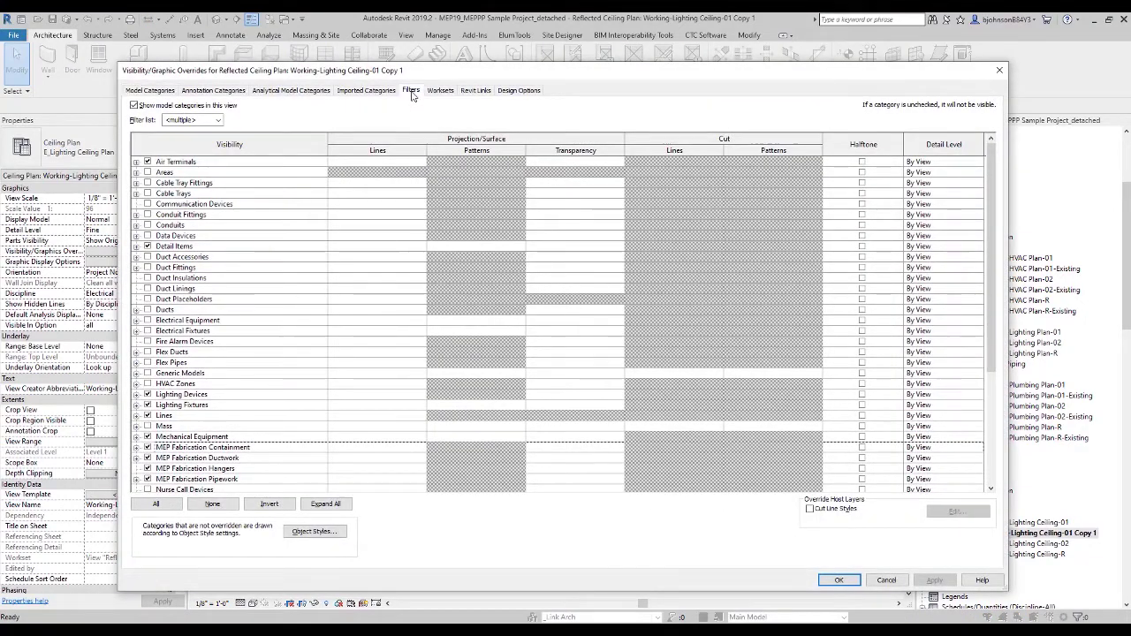
click(225, 144)
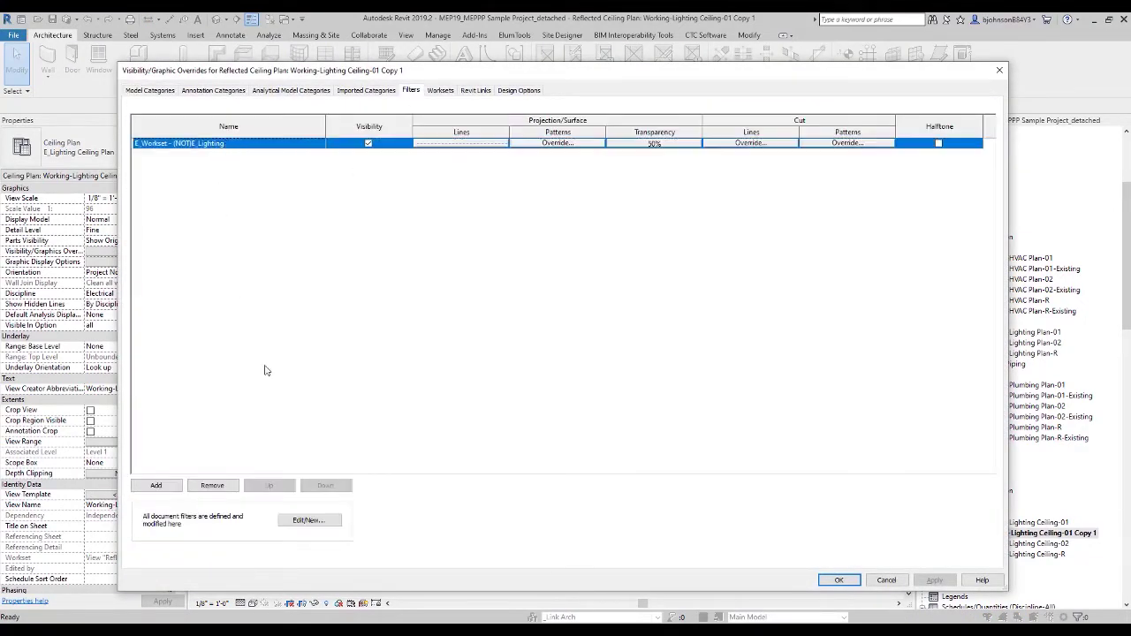
click(212, 485)
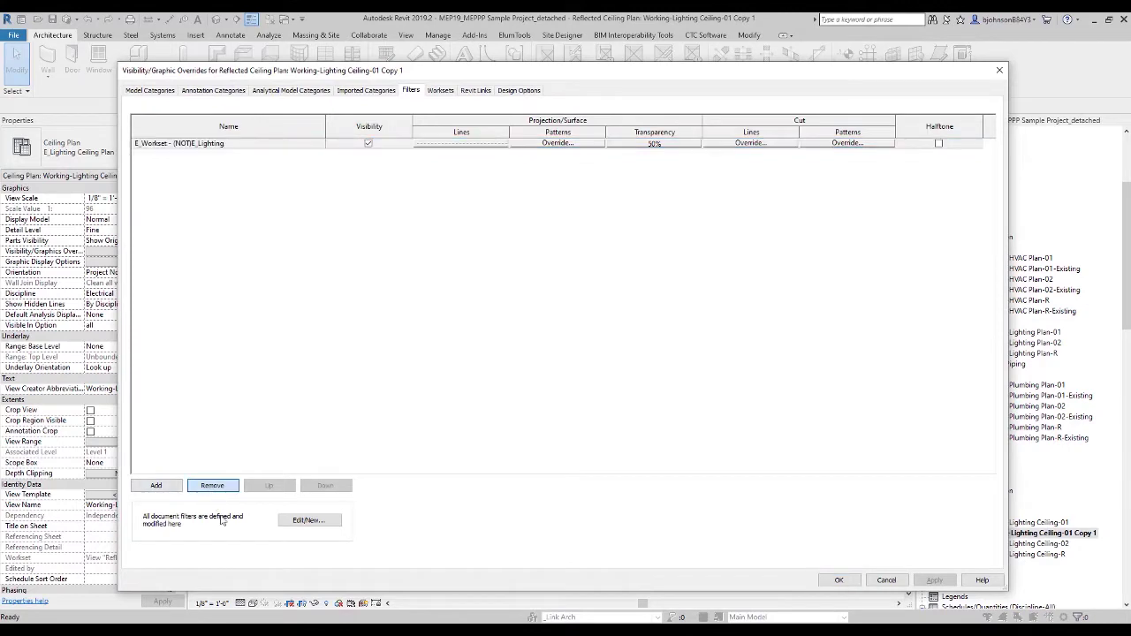
click(308, 520)
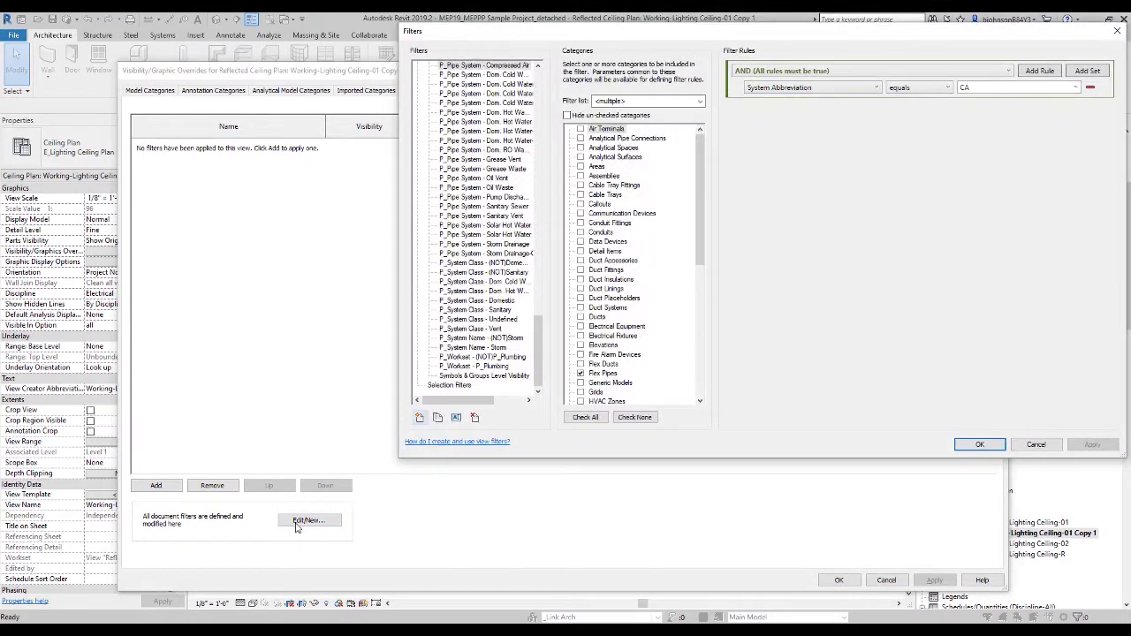
click(1034, 444)
click(850, 580)
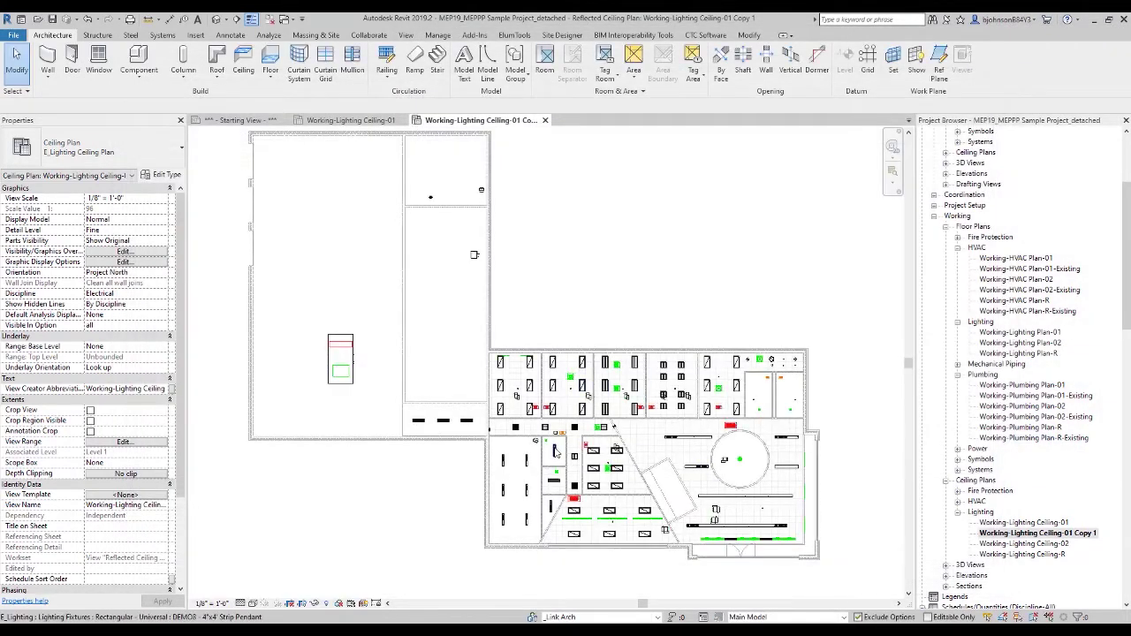
Step: Zoom in and out around the Copy 1 ceiling plan to inspect the now-coloured elements
scroll(703, 402, up, 5)
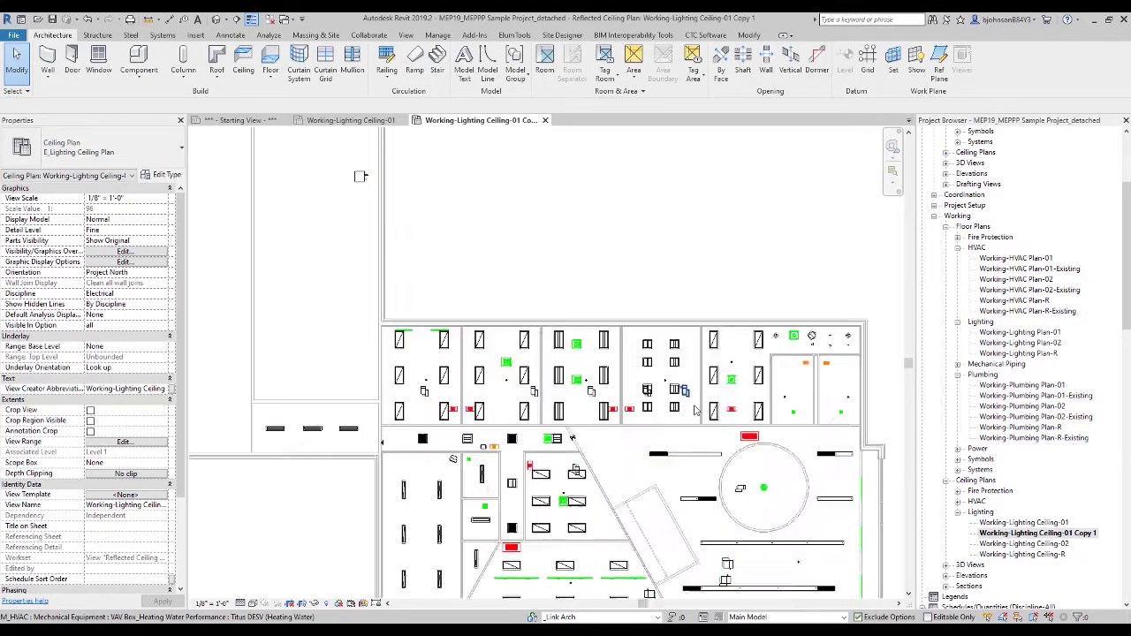
scroll(482, 385, down, 4)
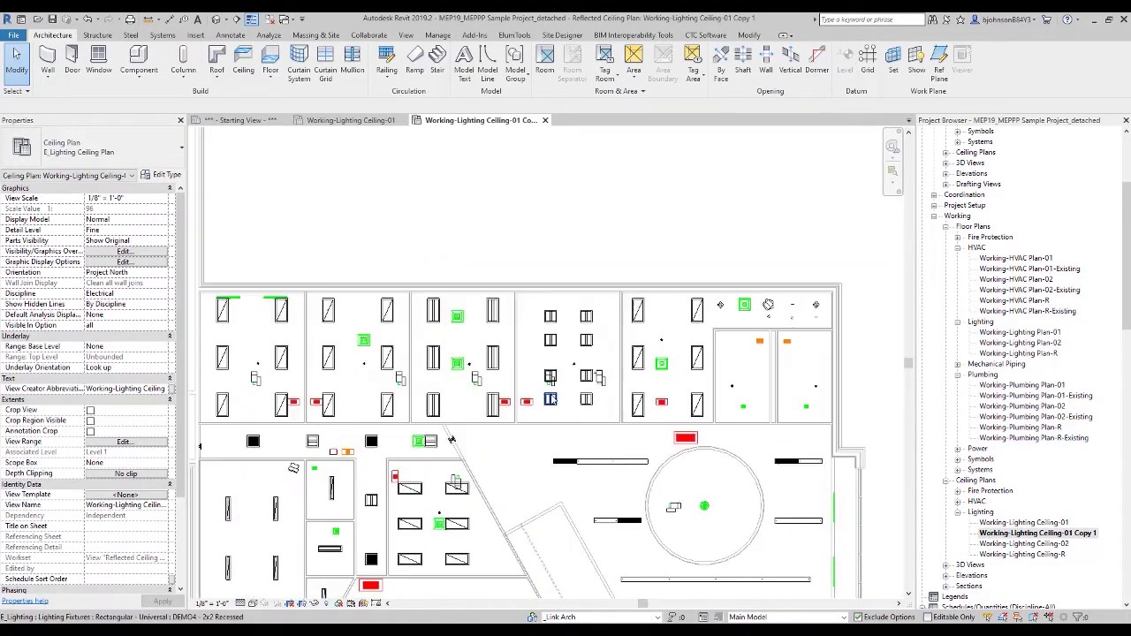
scroll(570, 405, up, 2)
scroll(570, 406, up, 4)
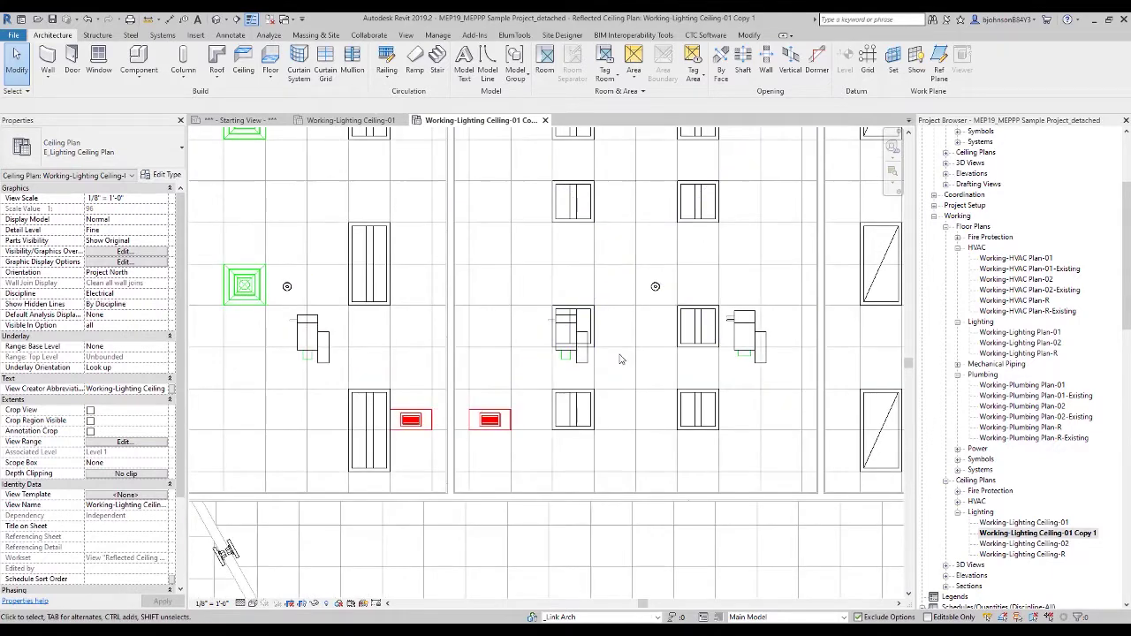
scroll(587, 321, down, 3)
scroll(427, 313, down, 2)
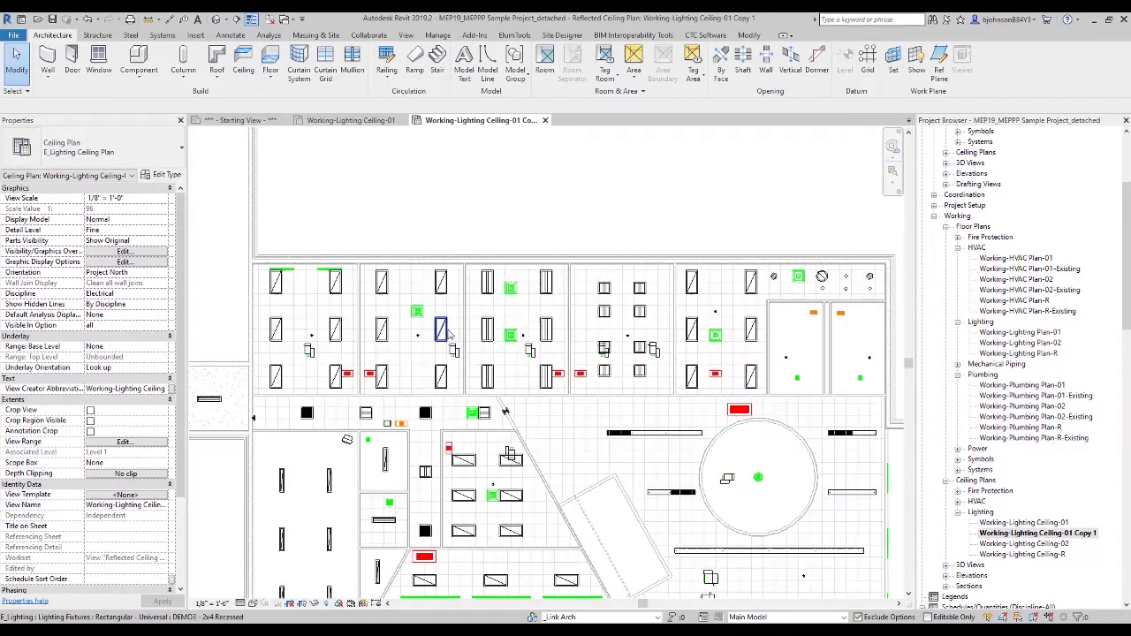
scroll(559, 293, down, 2)
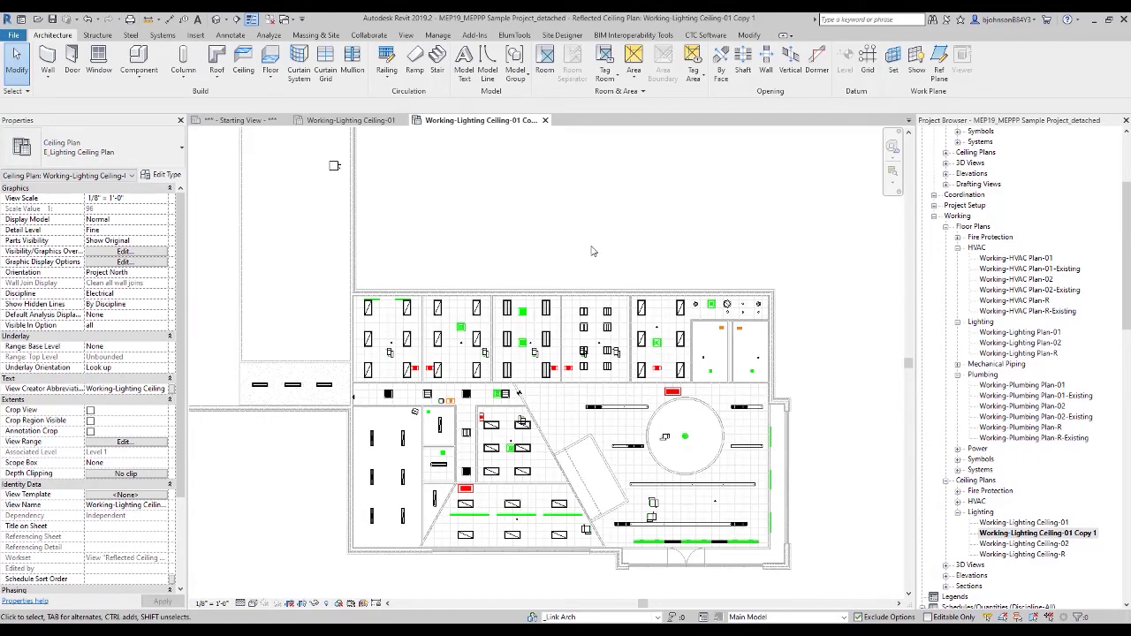
Step: Create a new view filter, _baj, from the Visibility/Graphics Filters tab
key(v)
key(g)
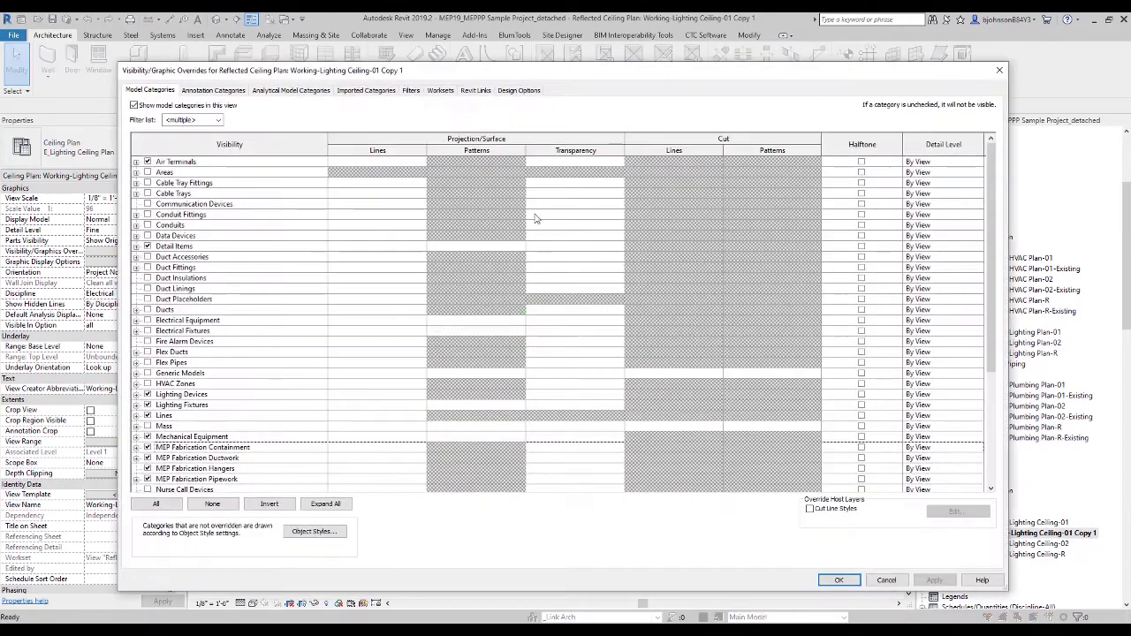
click(415, 92)
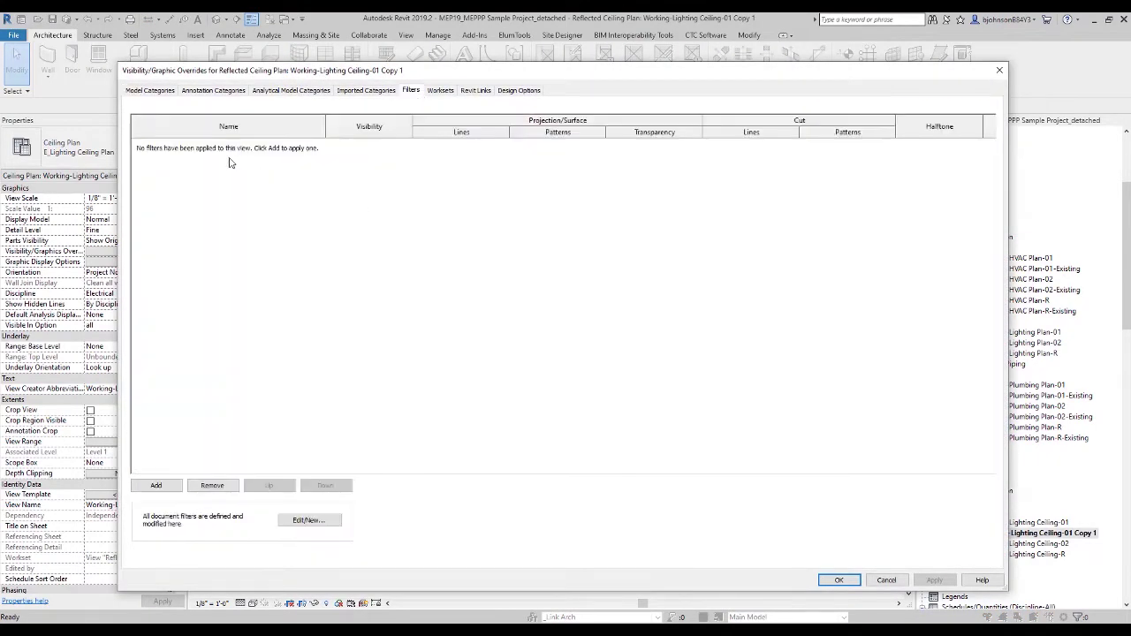
click(305, 520)
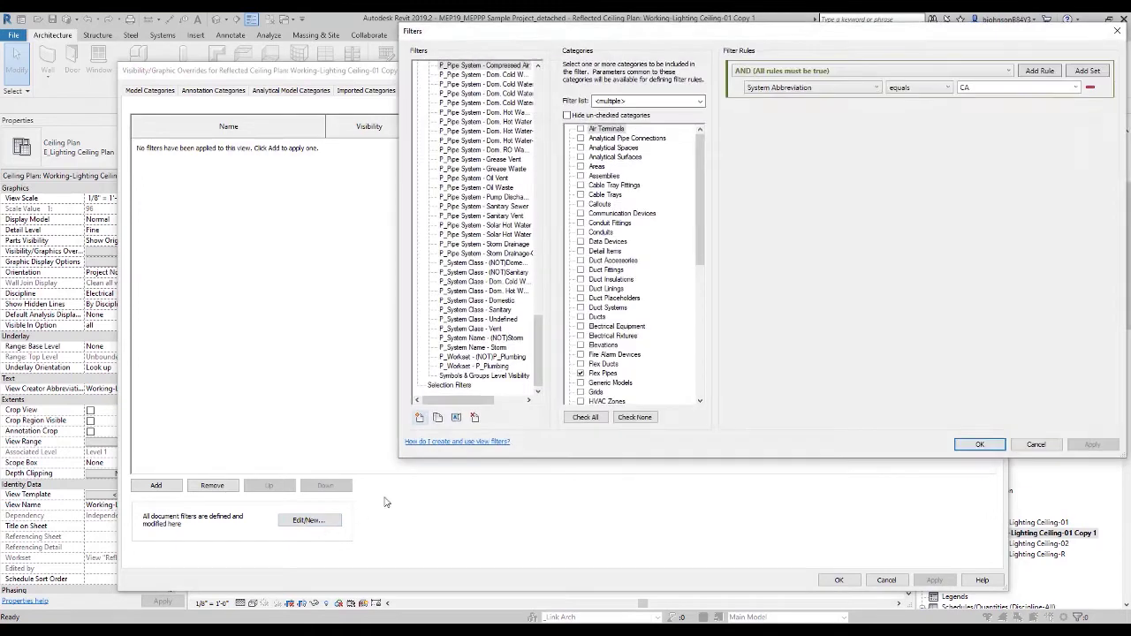
click(420, 418)
text(J)
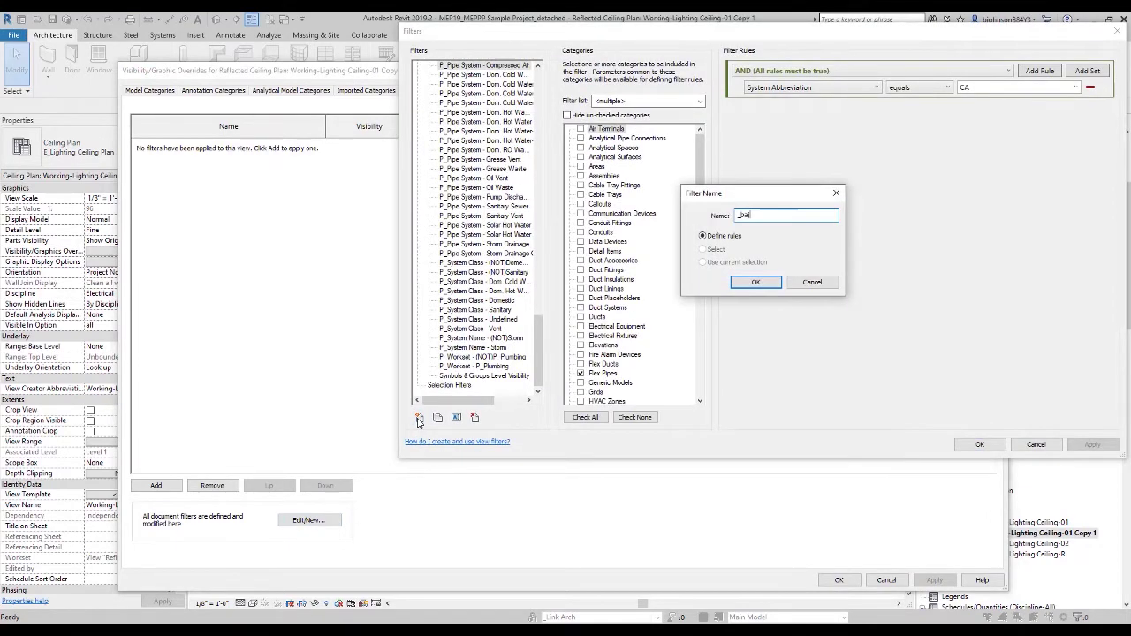
text(ba)
key(Return)
click(447, 68)
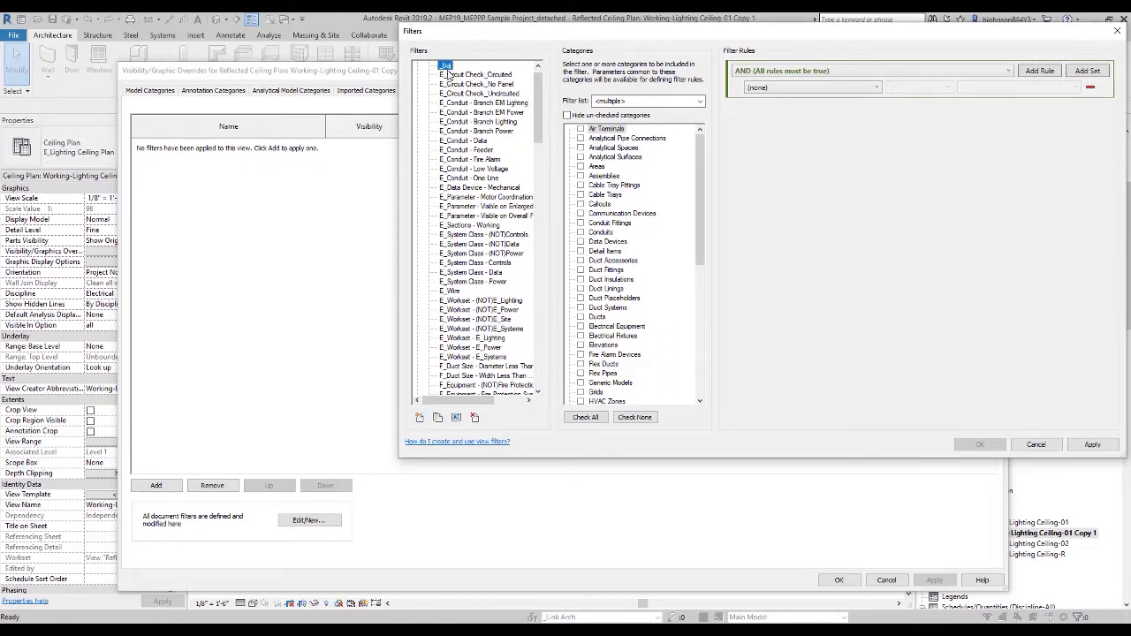
Step: Try including Architecture and Structure disciplines in the category list, then exclude them again
scroll(446, 67, up, 1)
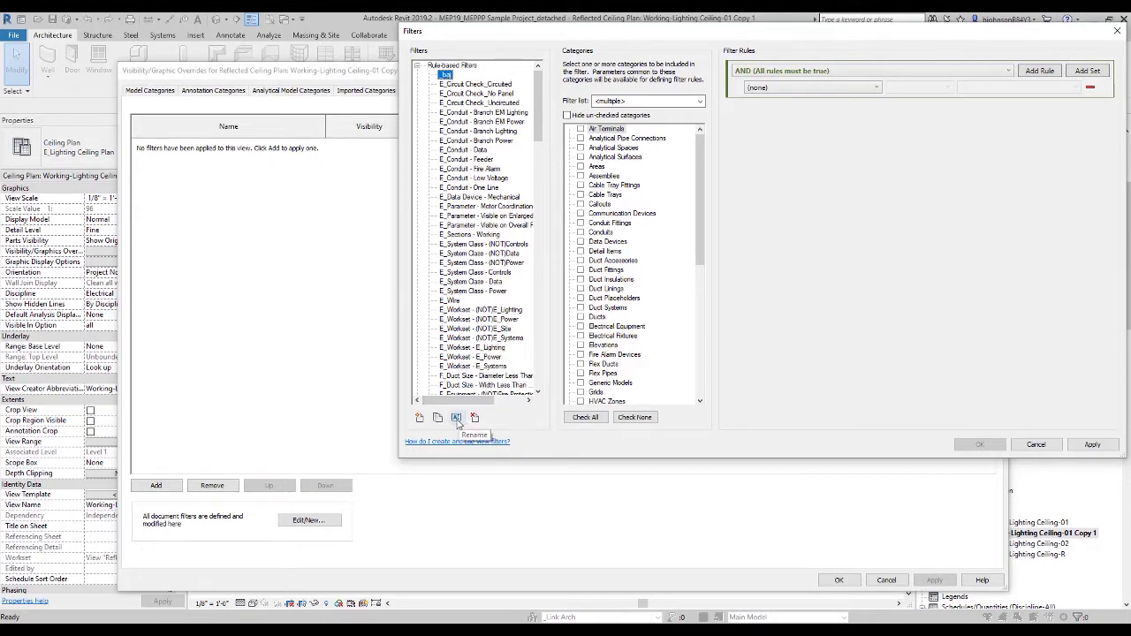
click(604, 100)
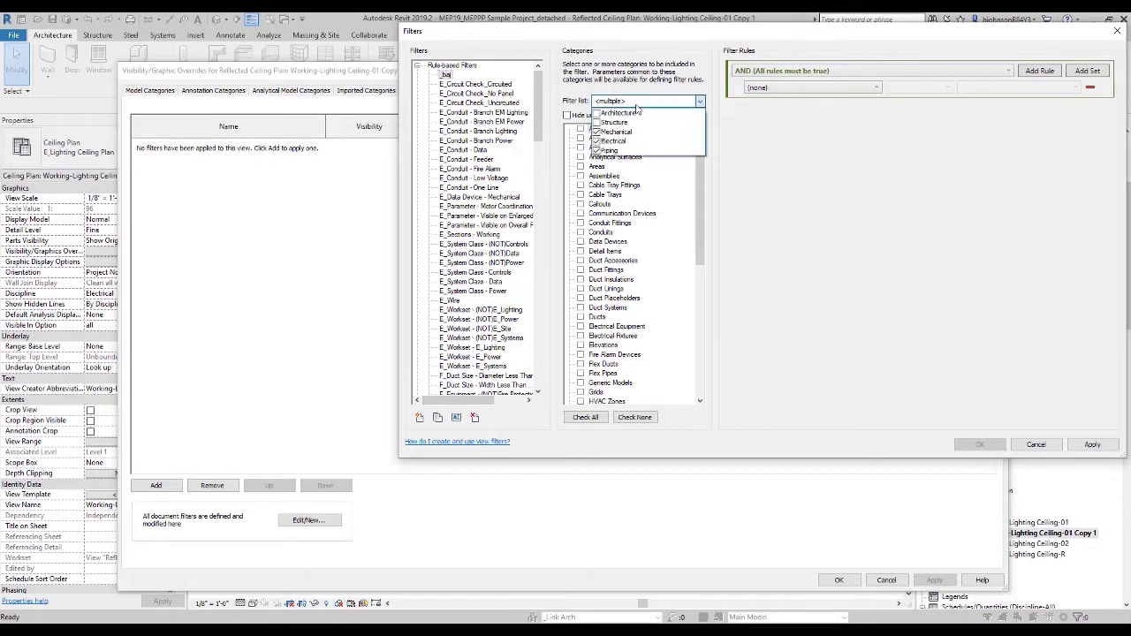
click(597, 122)
click(598, 112)
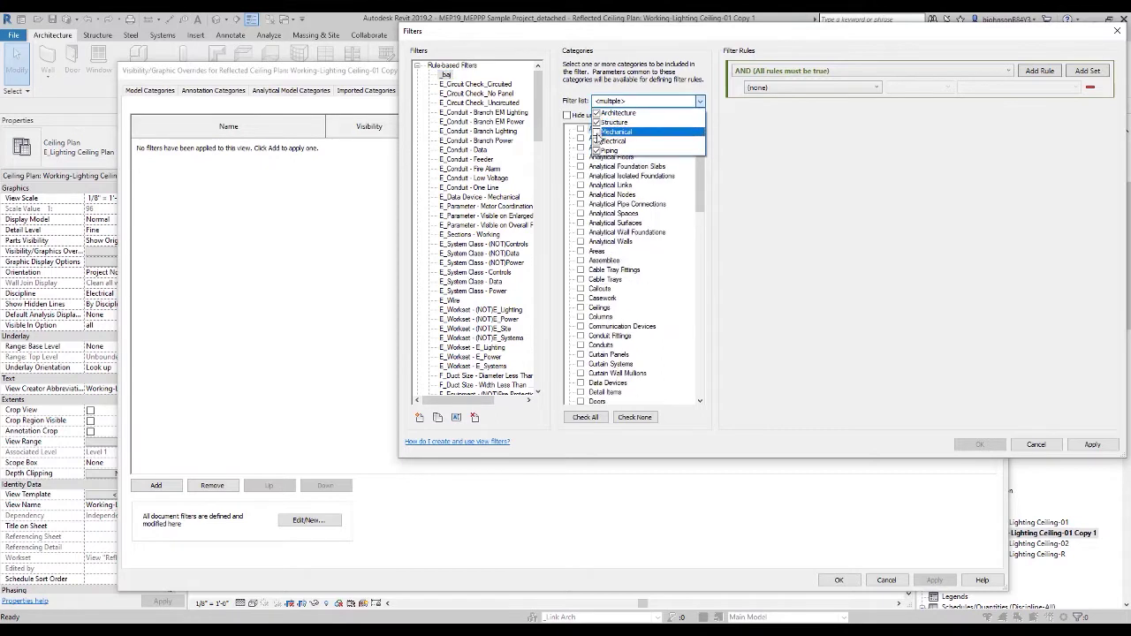
scroll(581, 271, down, 3)
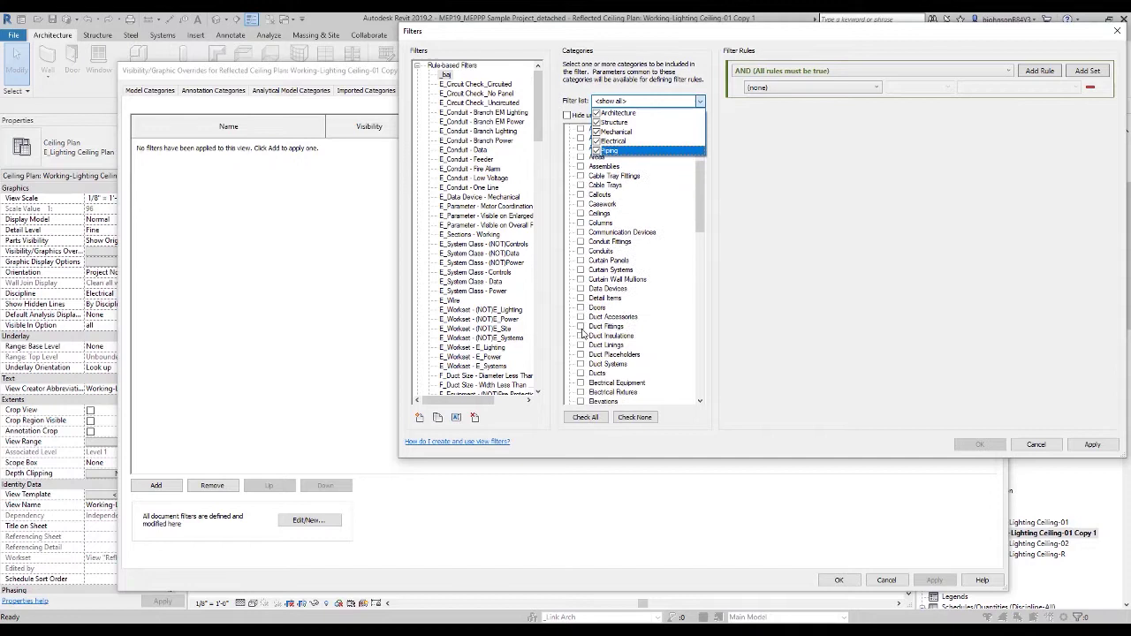
scroll(589, 331, up, 3)
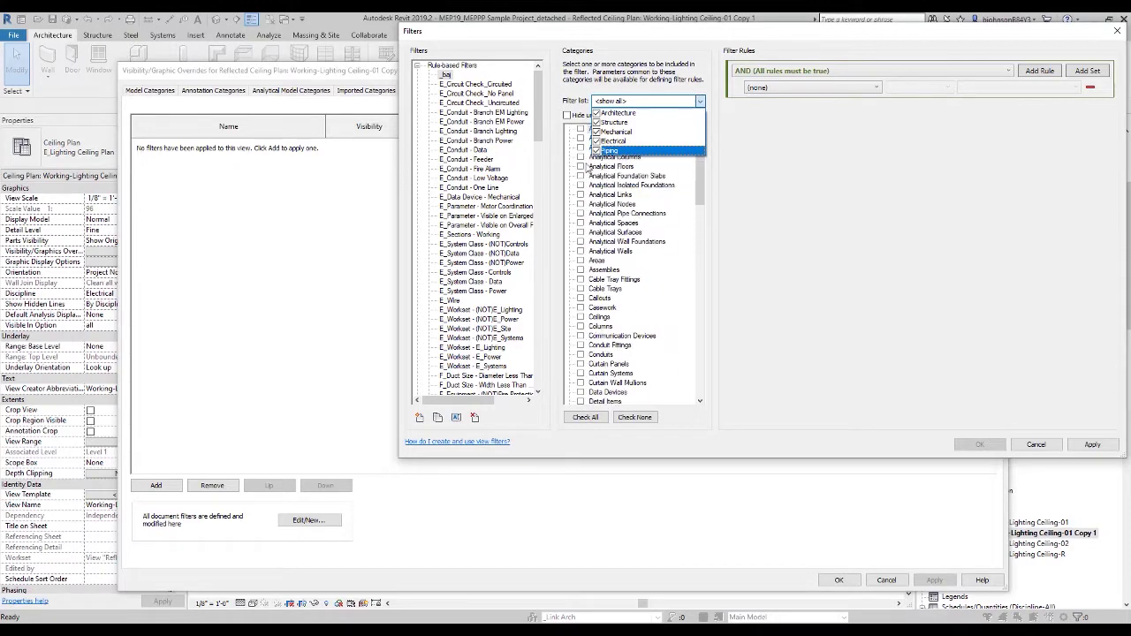
click(597, 112)
click(597, 121)
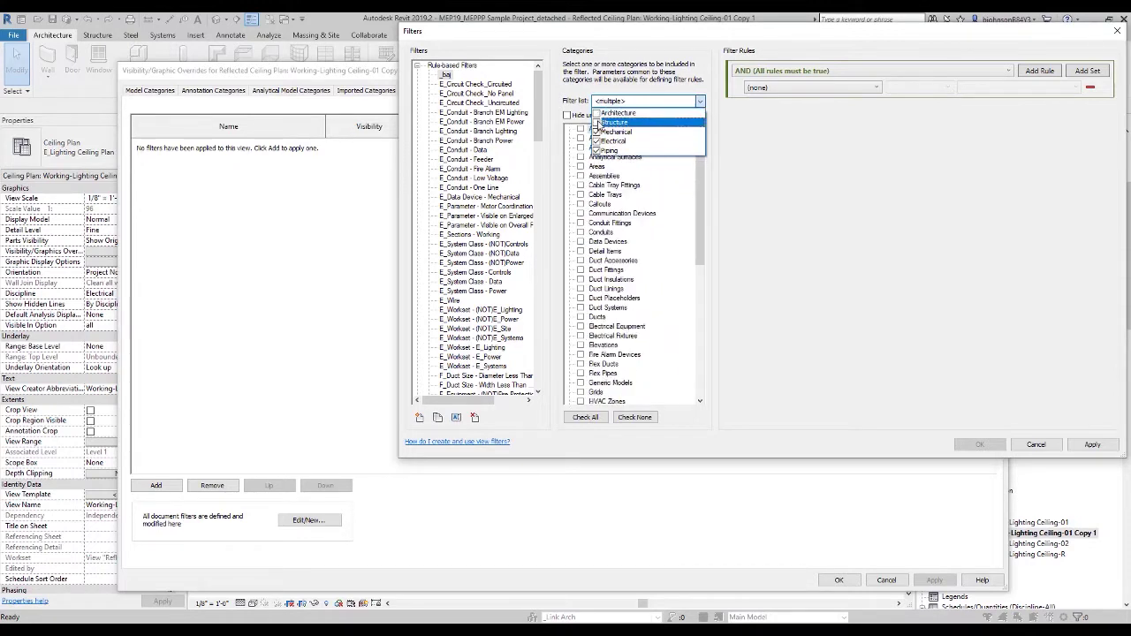
click(554, 94)
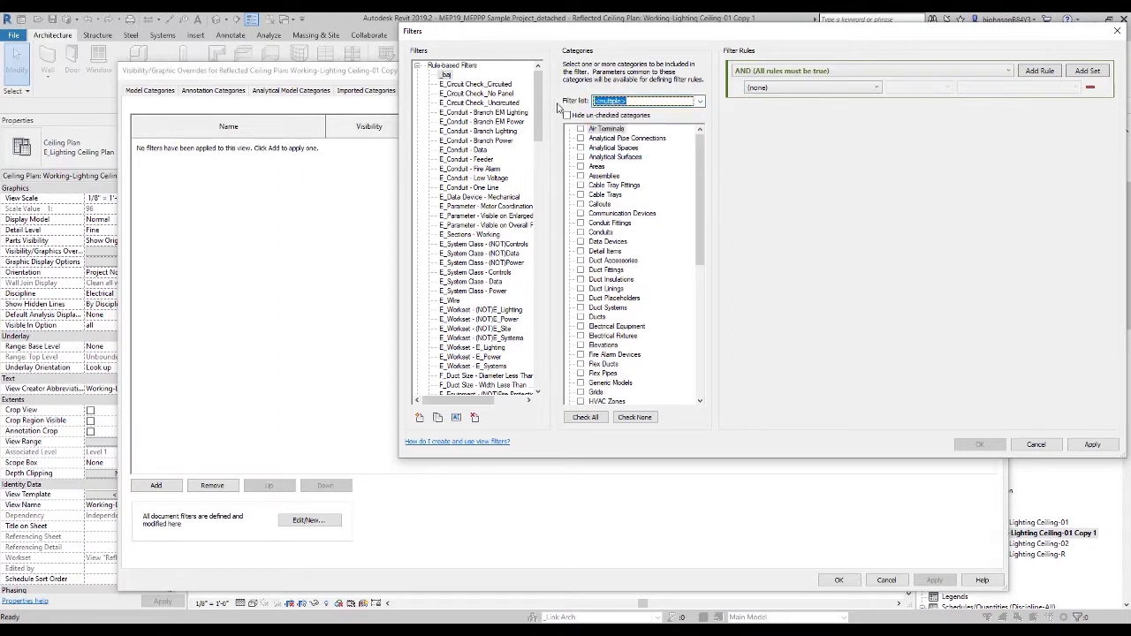
Step: Check all categories for the filter except Lighting Devices and Lighting Fixtures
click(586, 418)
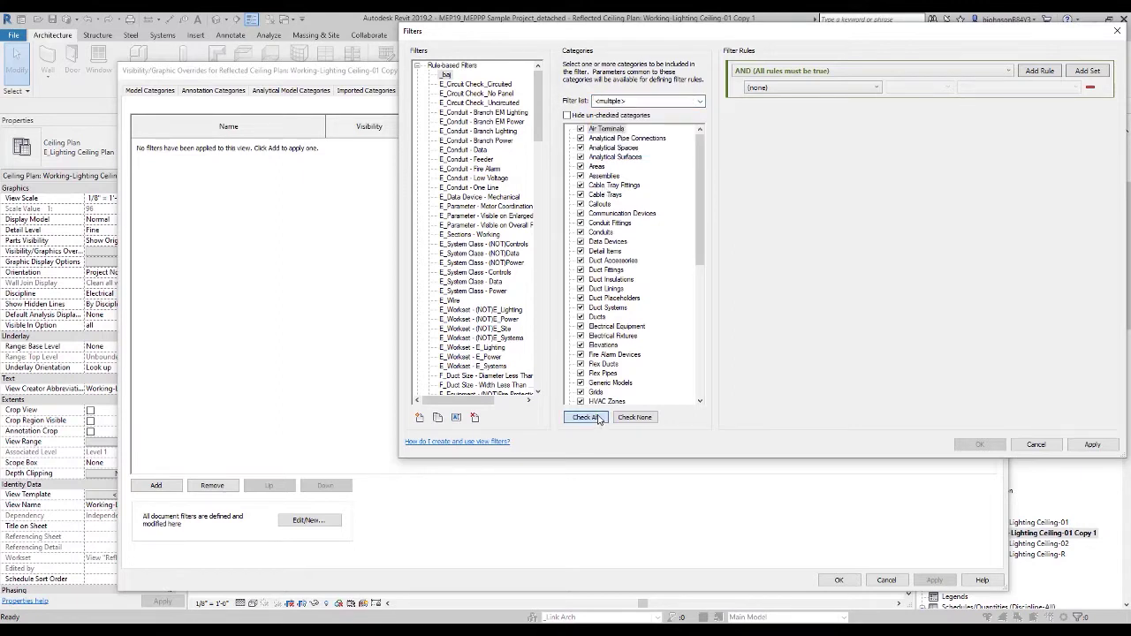
scroll(610, 363, down, 2)
scroll(611, 364, down, 5)
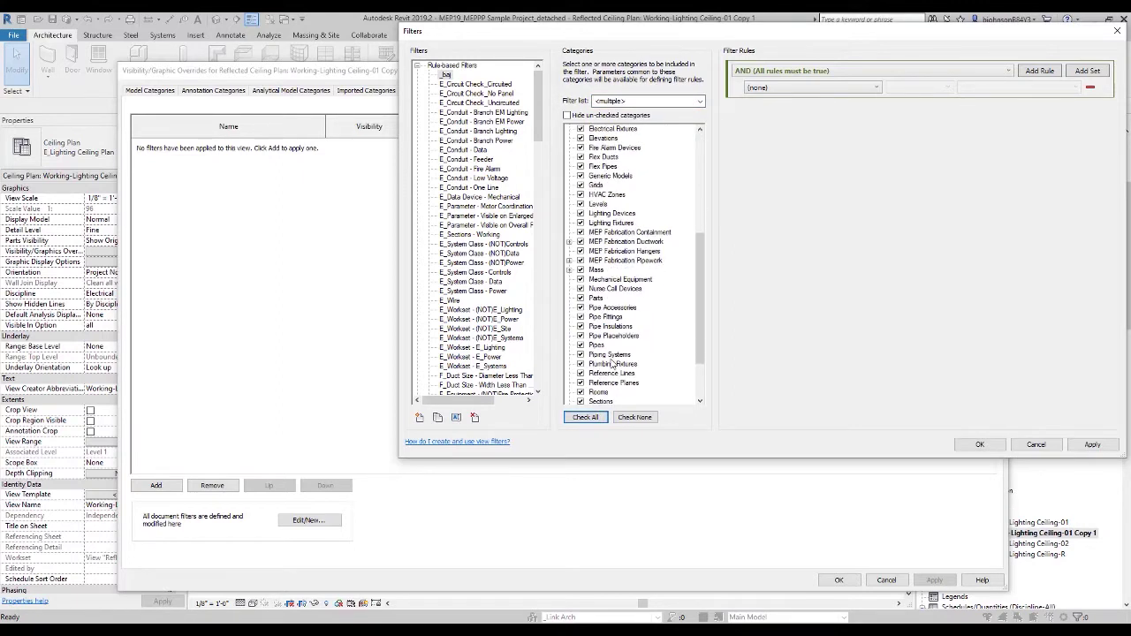
click(581, 214)
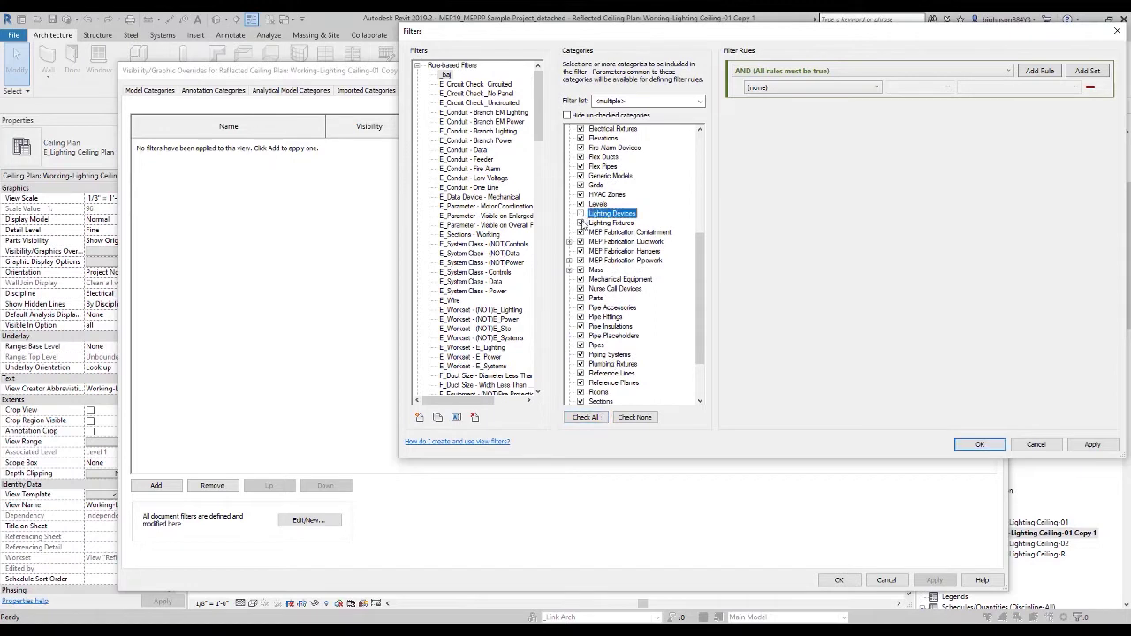
click(581, 223)
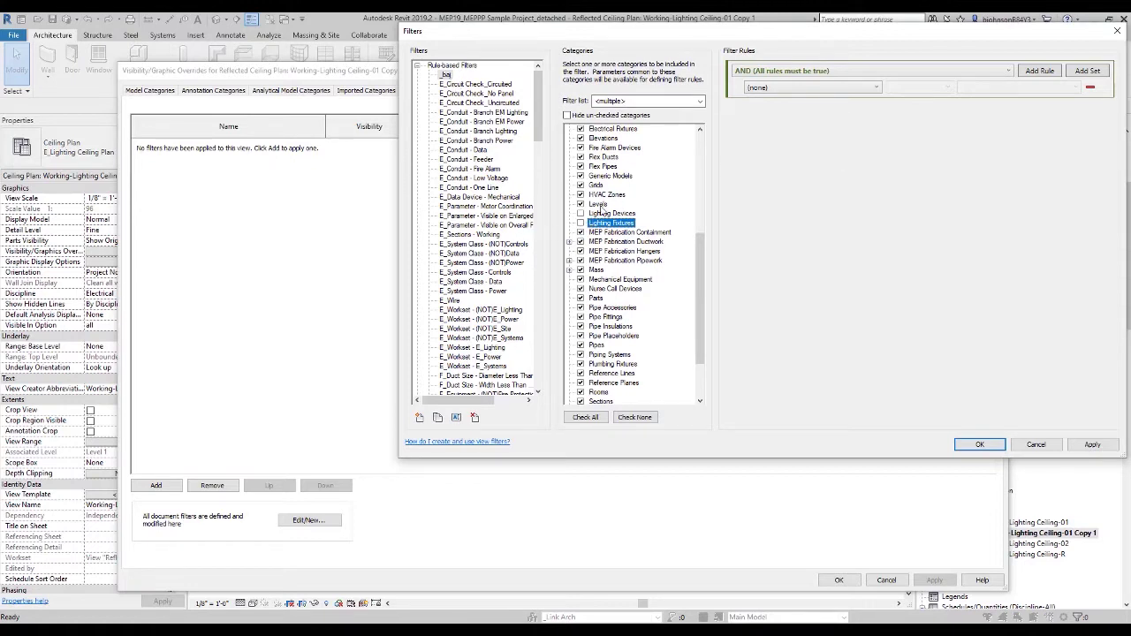
click(779, 88)
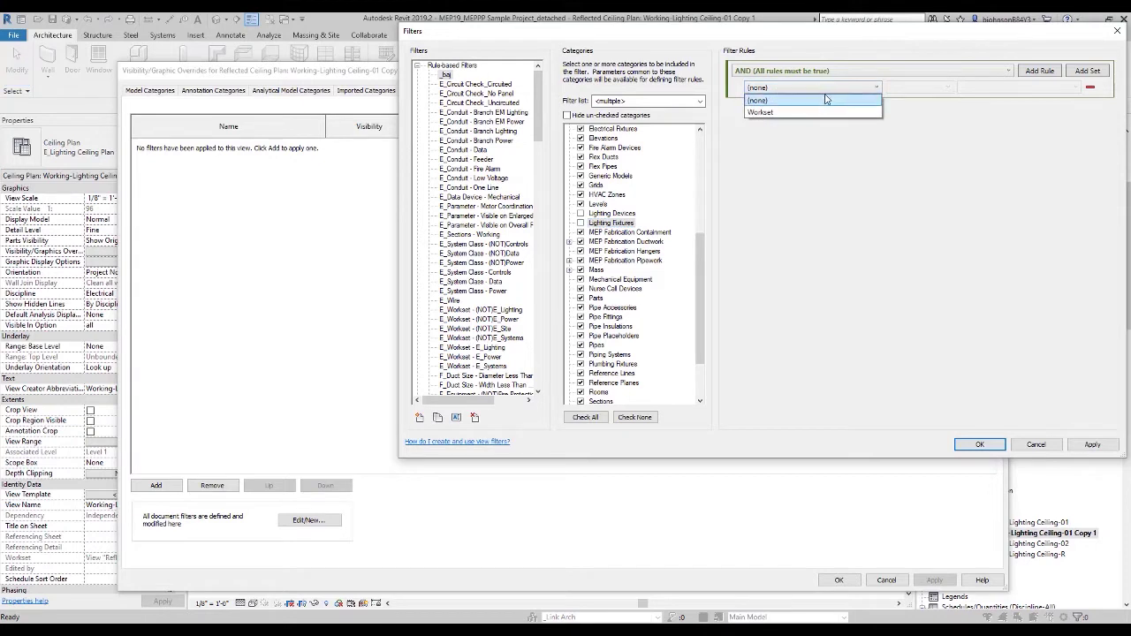
Step: Set the filter rule to Workset does not equal E_Lighting and save the filter
click(785, 113)
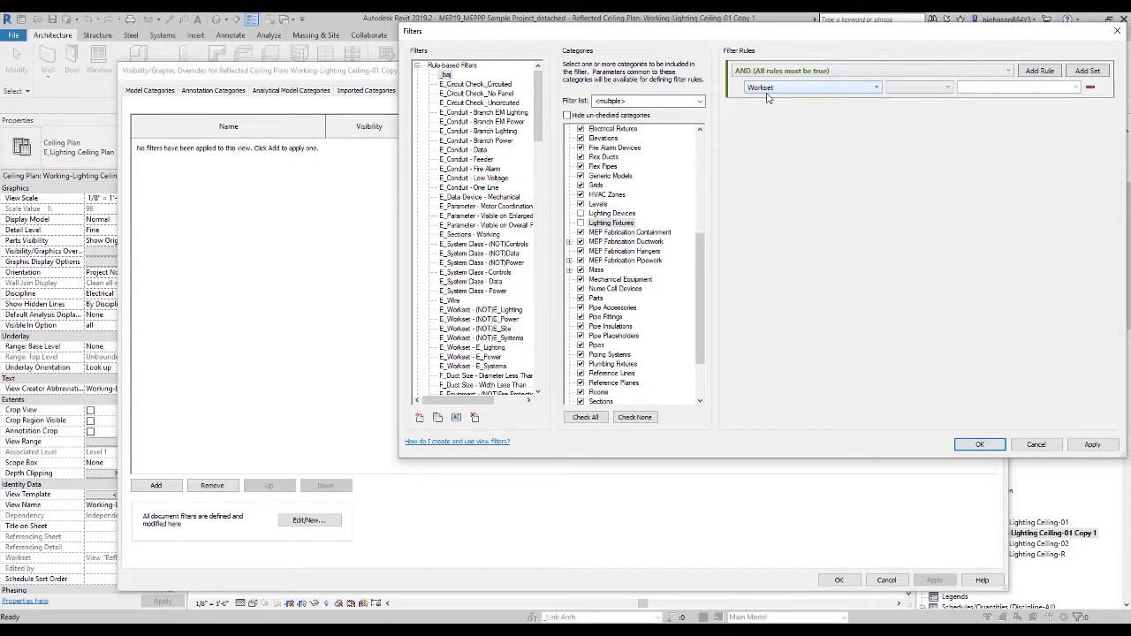
click(788, 90)
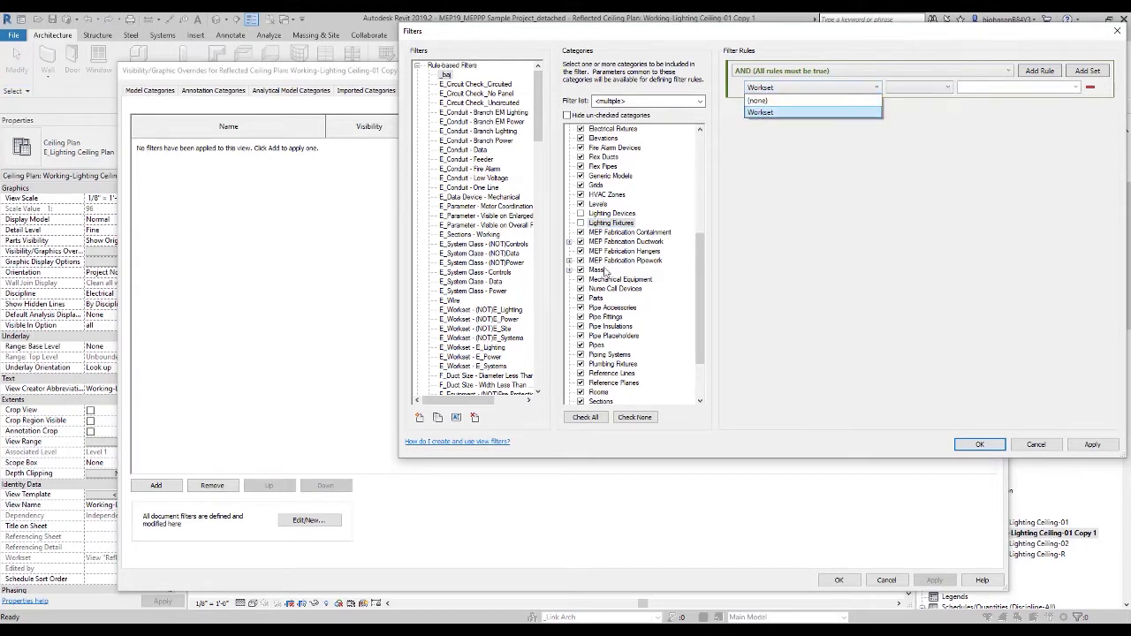
click(871, 113)
click(947, 88)
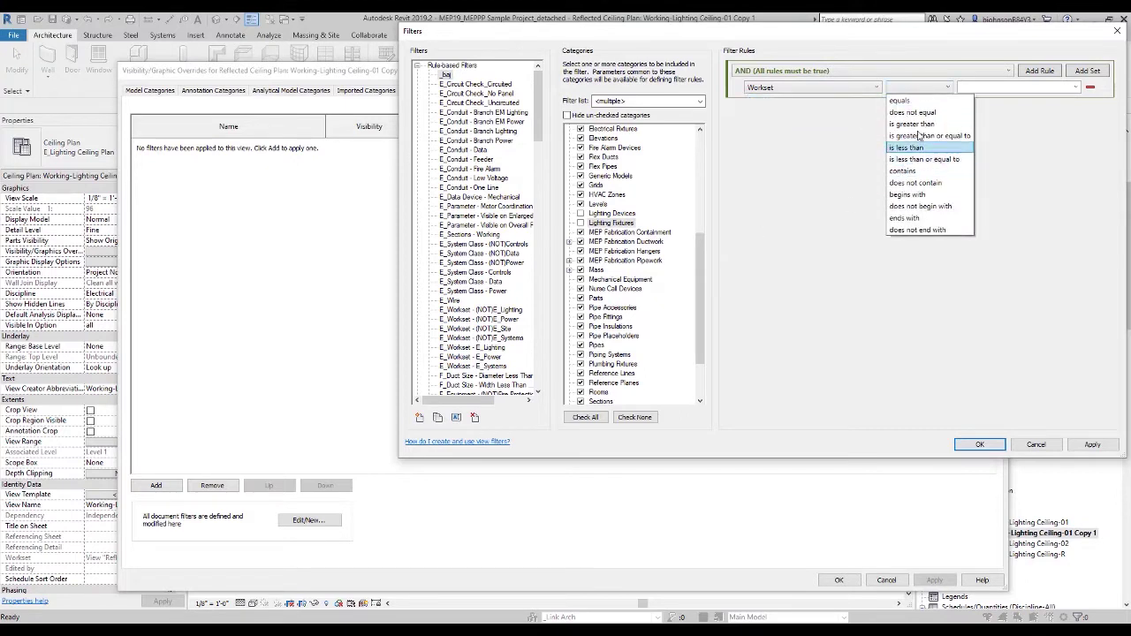
click(924, 112)
click(1075, 87)
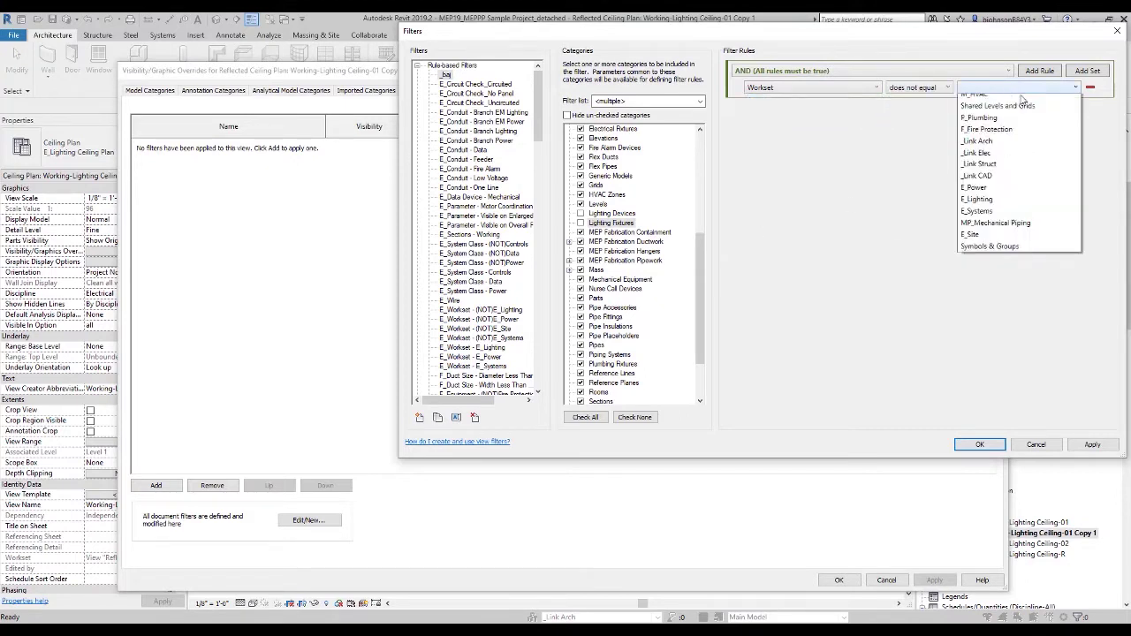
click(981, 206)
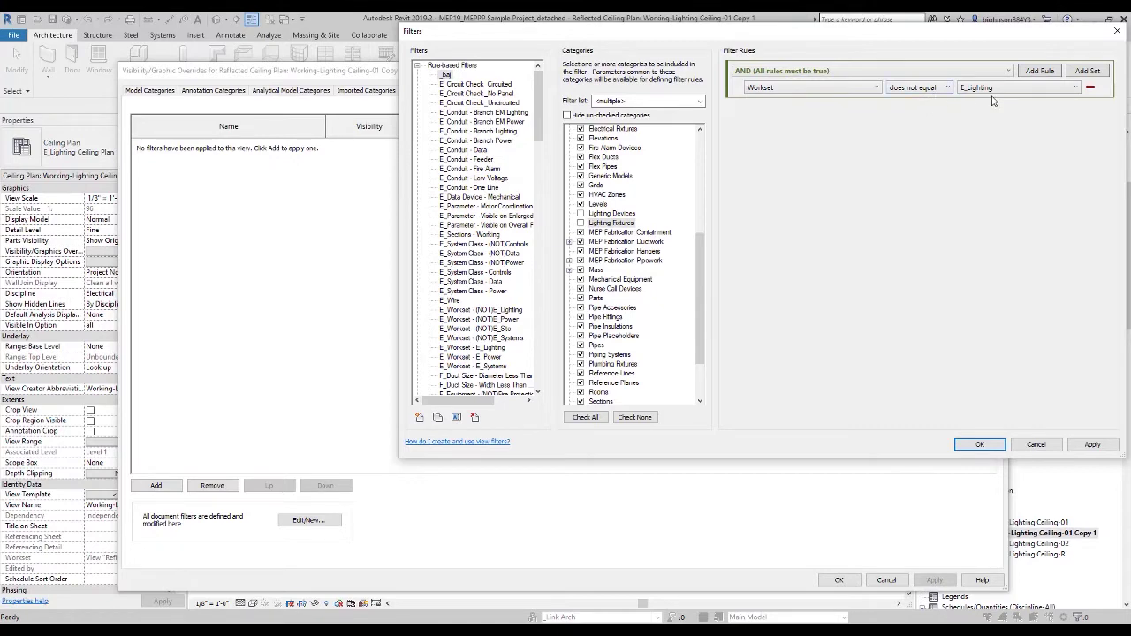
click(979, 444)
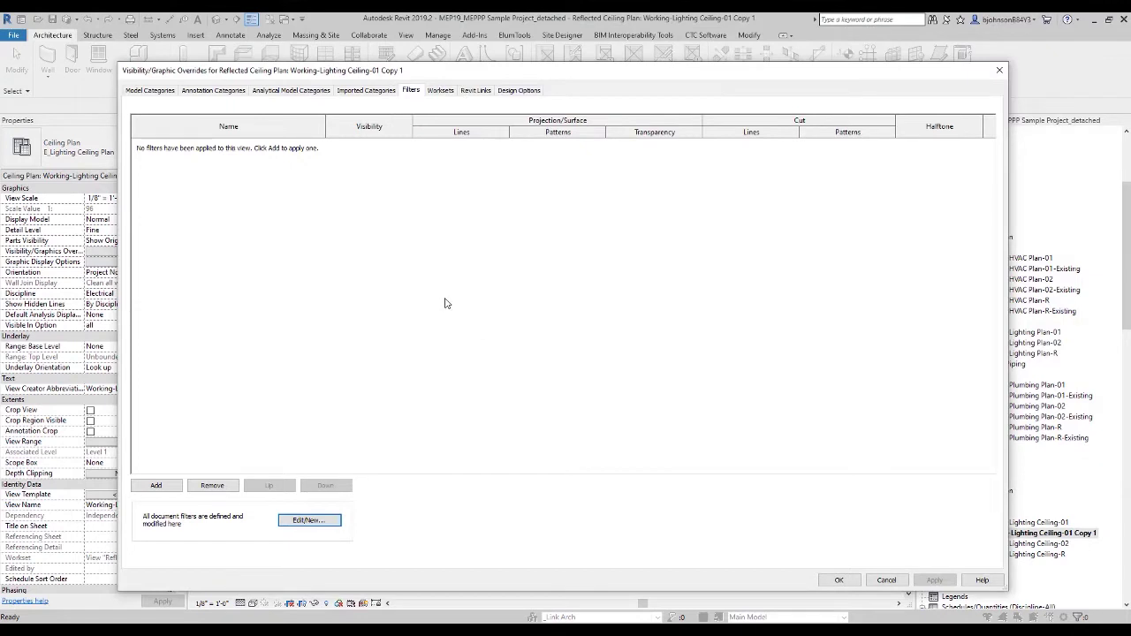
Step: Add the _baj filter to the Copy 1 view
click(155, 485)
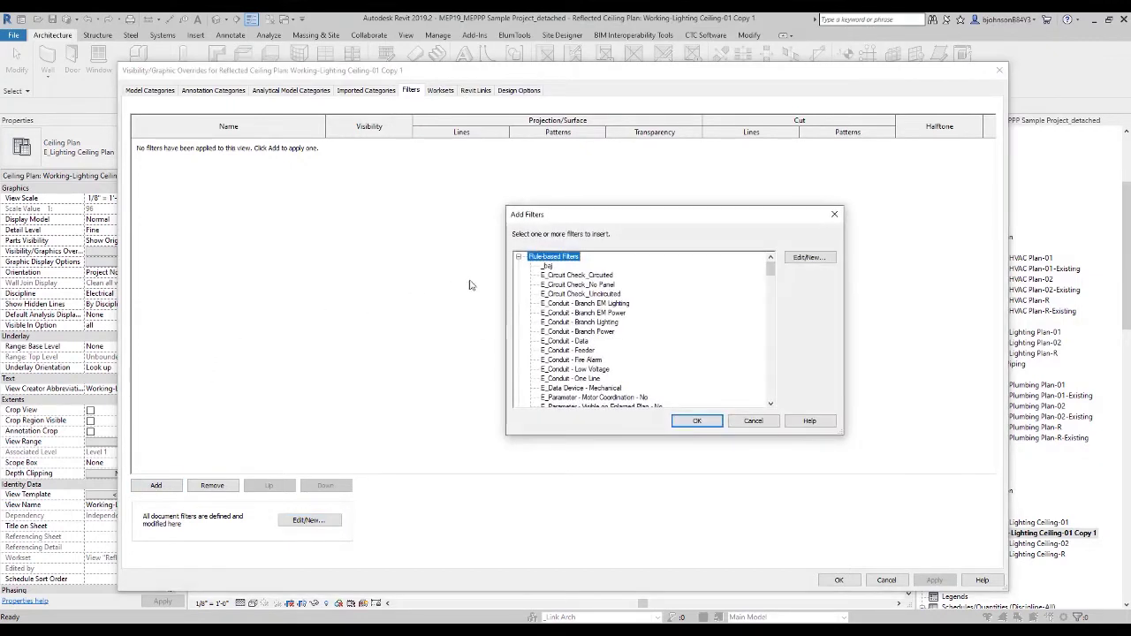
click(547, 266)
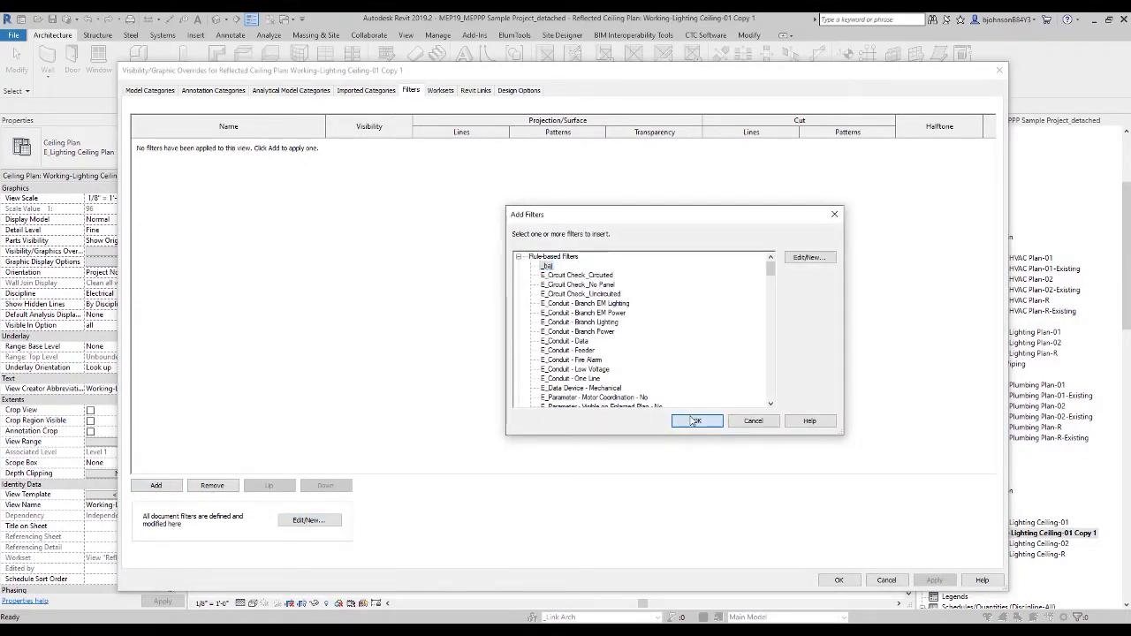
click(676, 421)
Step: Override the _baj filter's projection lines to blue with a heavier weight, then apply
click(461, 144)
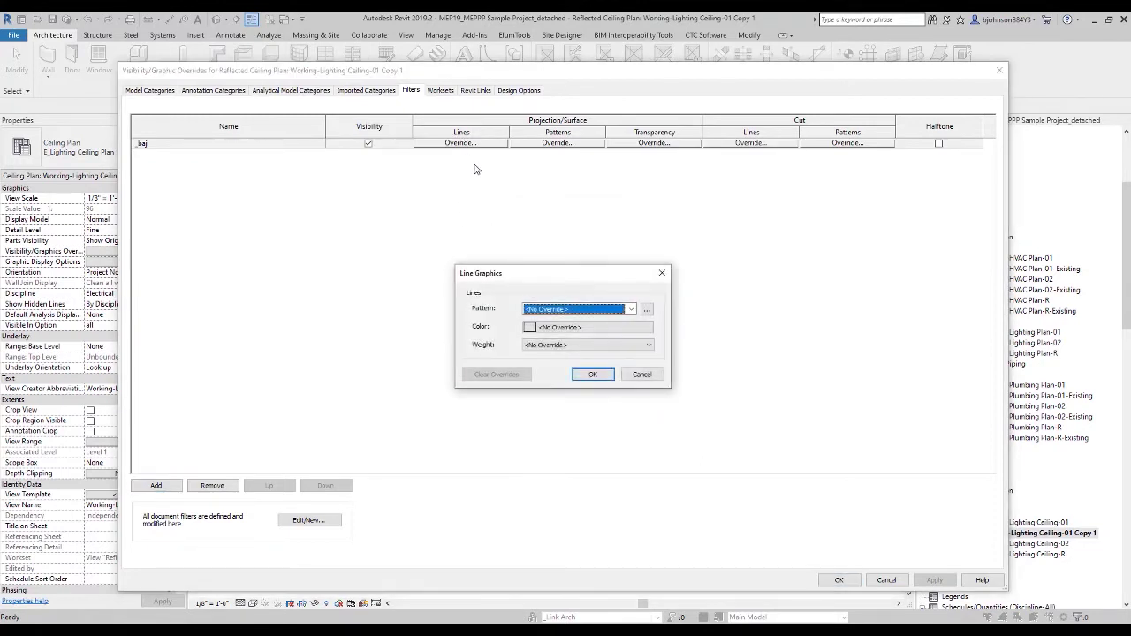
click(530, 327)
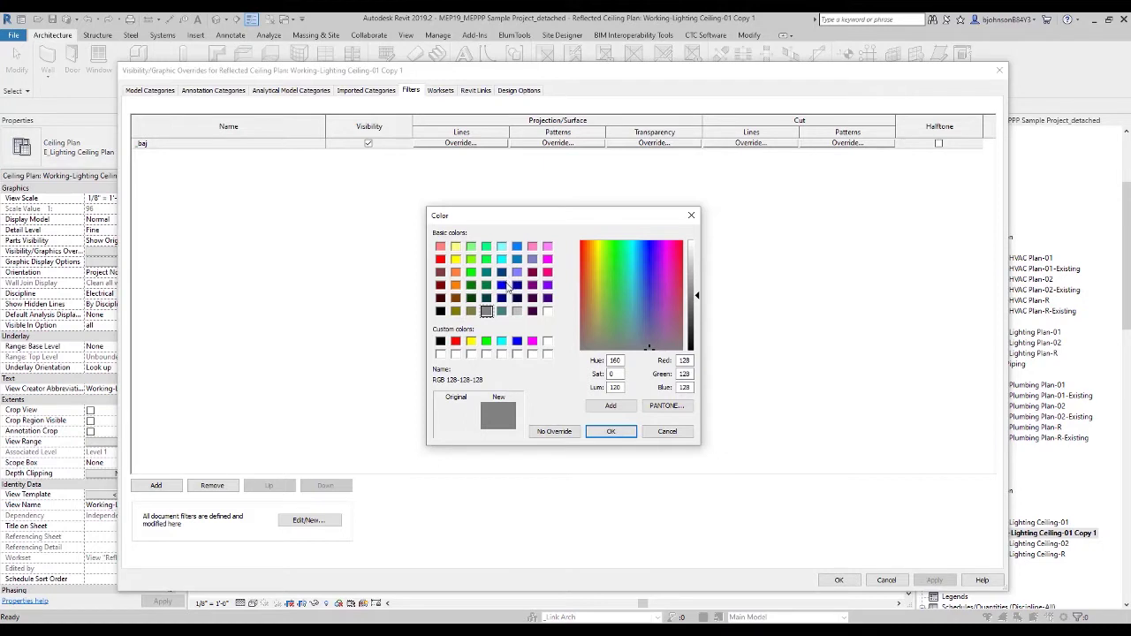
click(502, 286)
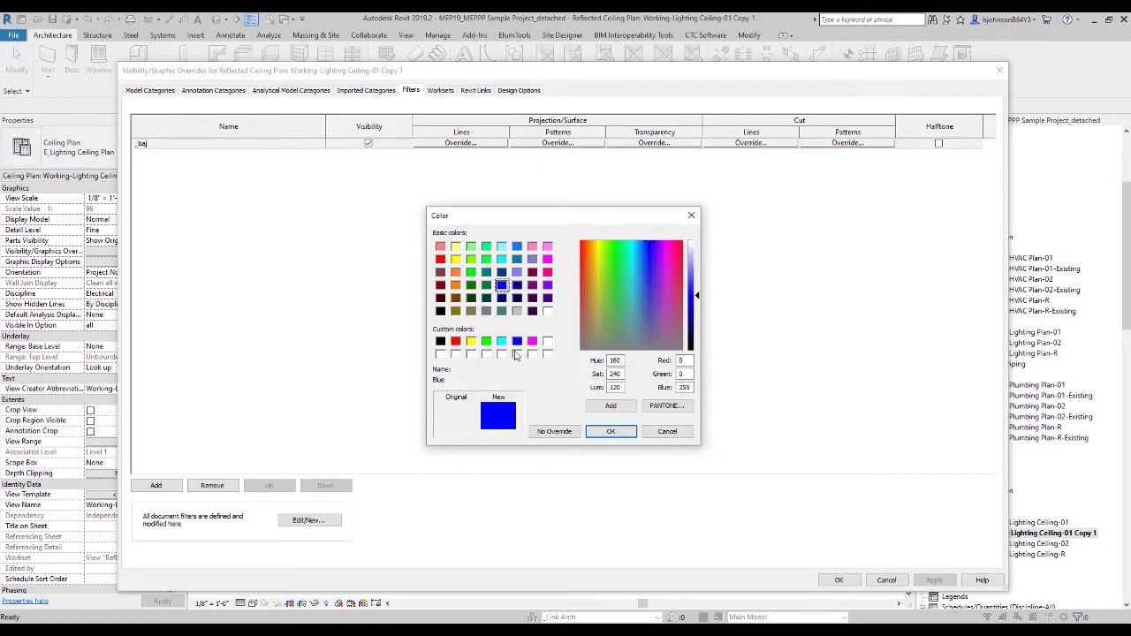
click(609, 437)
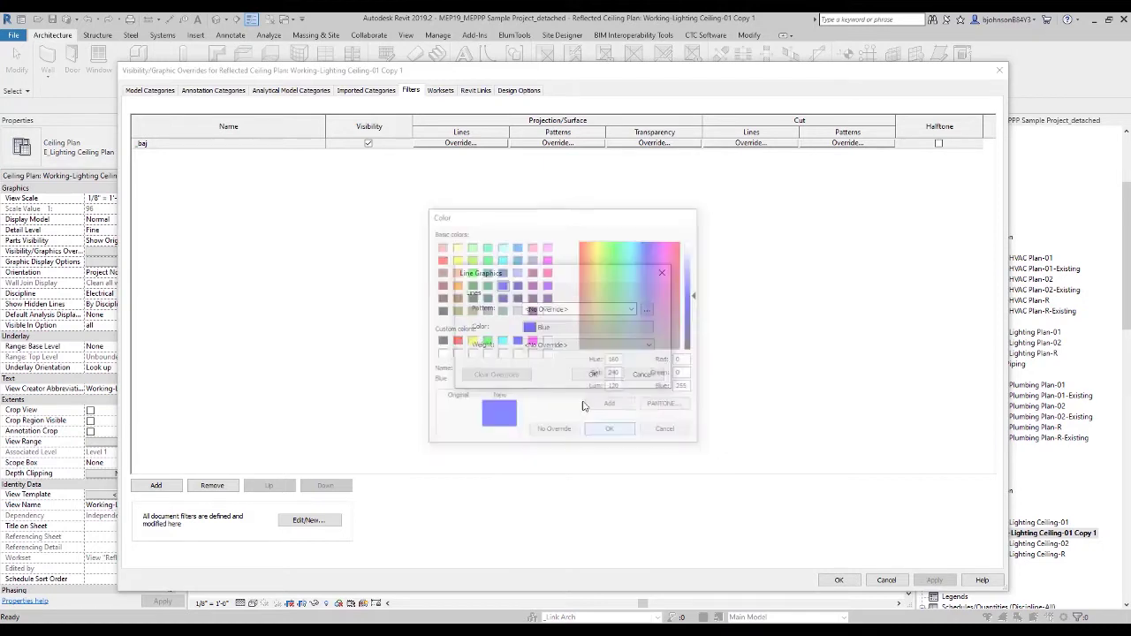
click(528, 345)
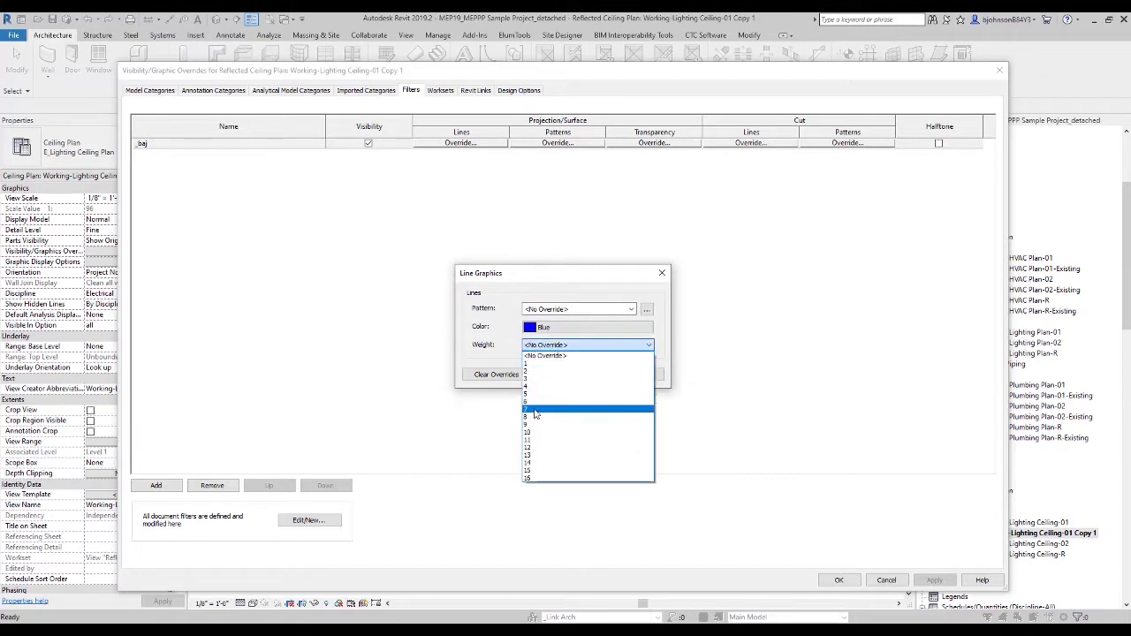
click(535, 408)
click(583, 377)
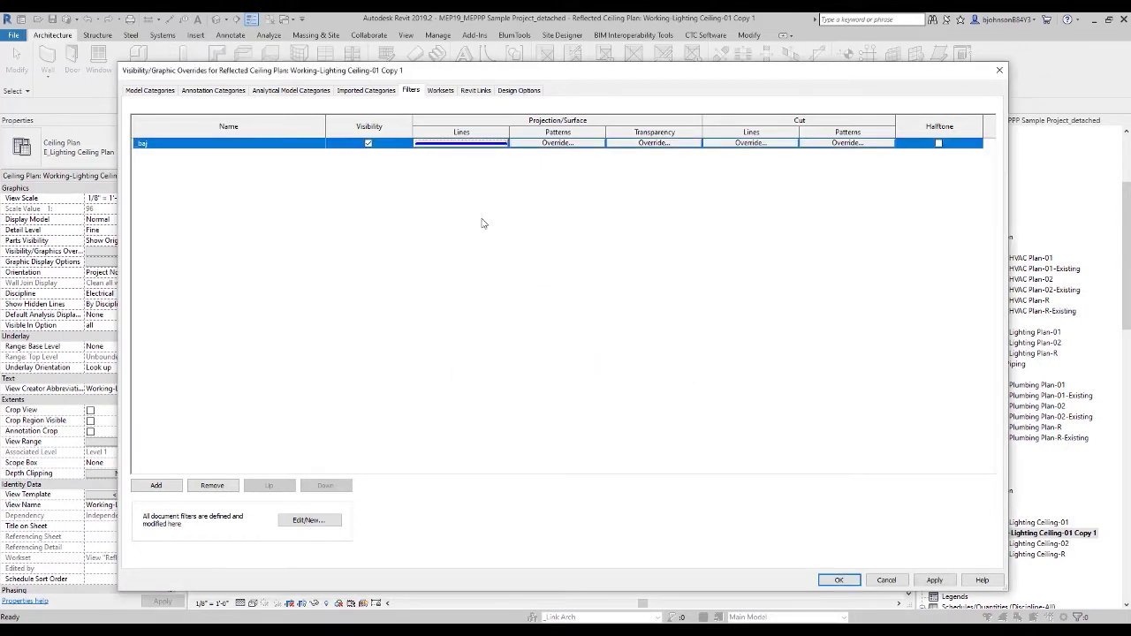
click(838, 580)
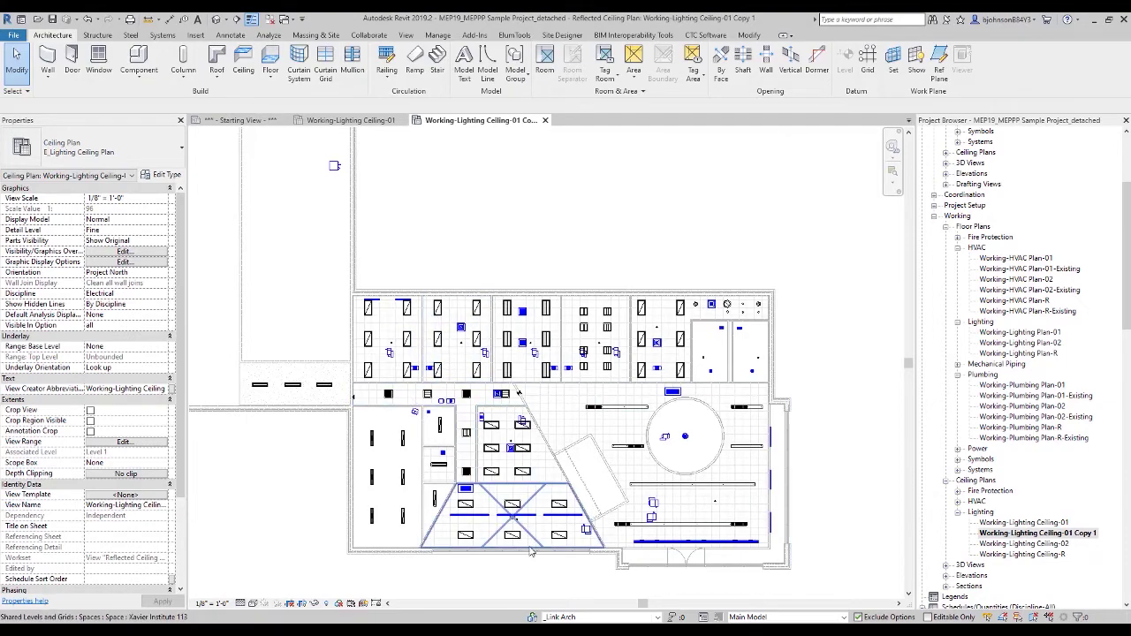
Step: Turn off Visibility for the _baj filter in Copy 1's overrides and apply
key(v)
key(g)
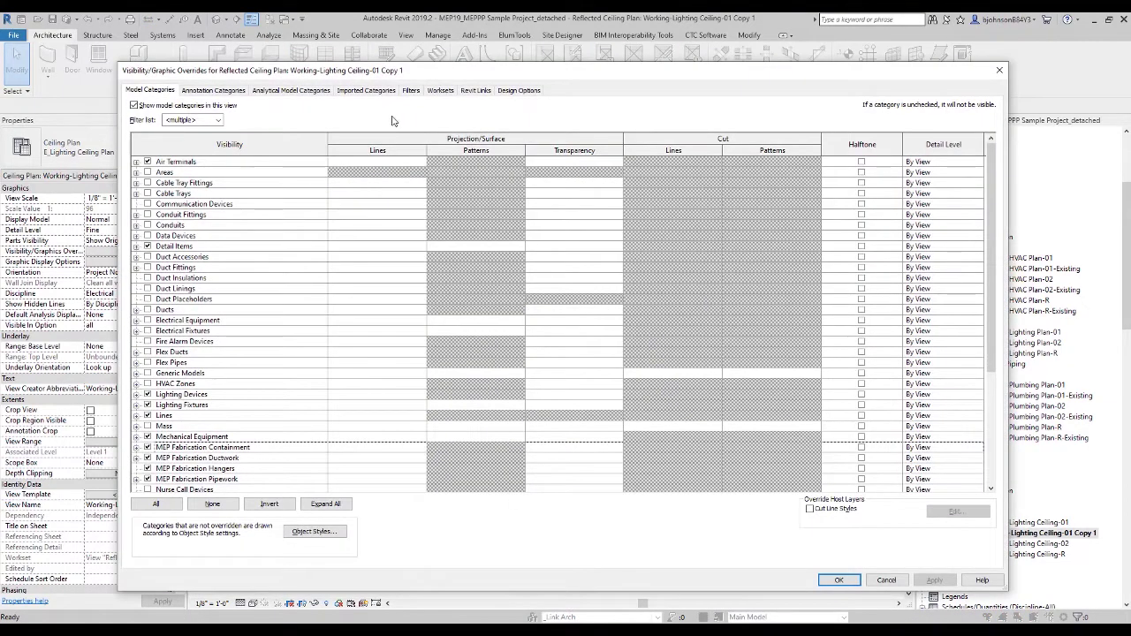
click(411, 90)
click(369, 144)
click(368, 144)
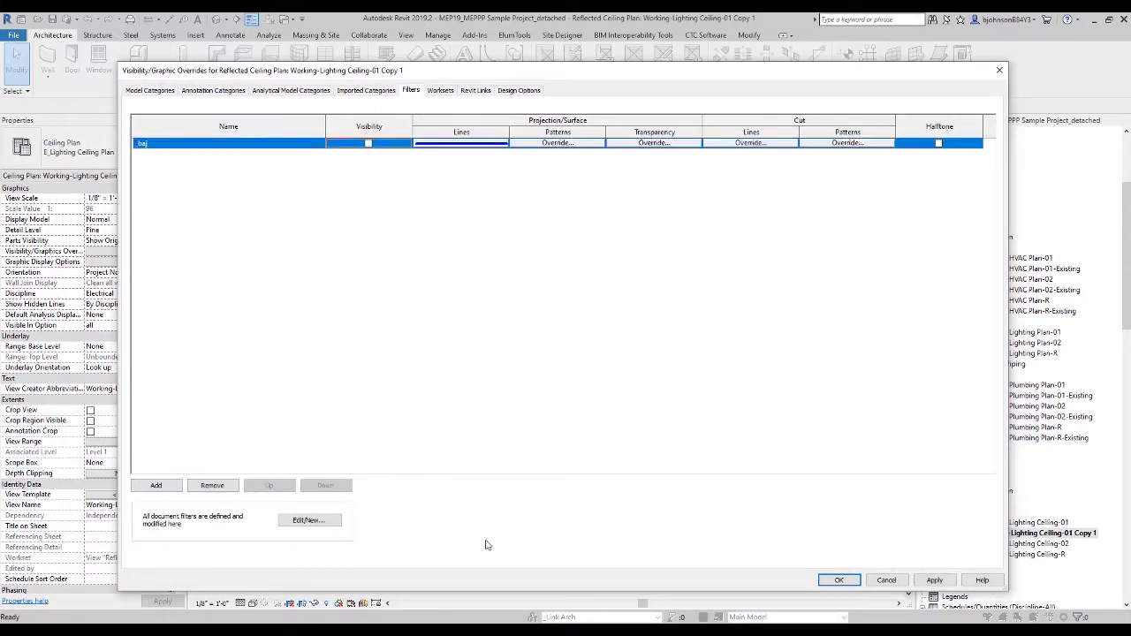
click(839, 579)
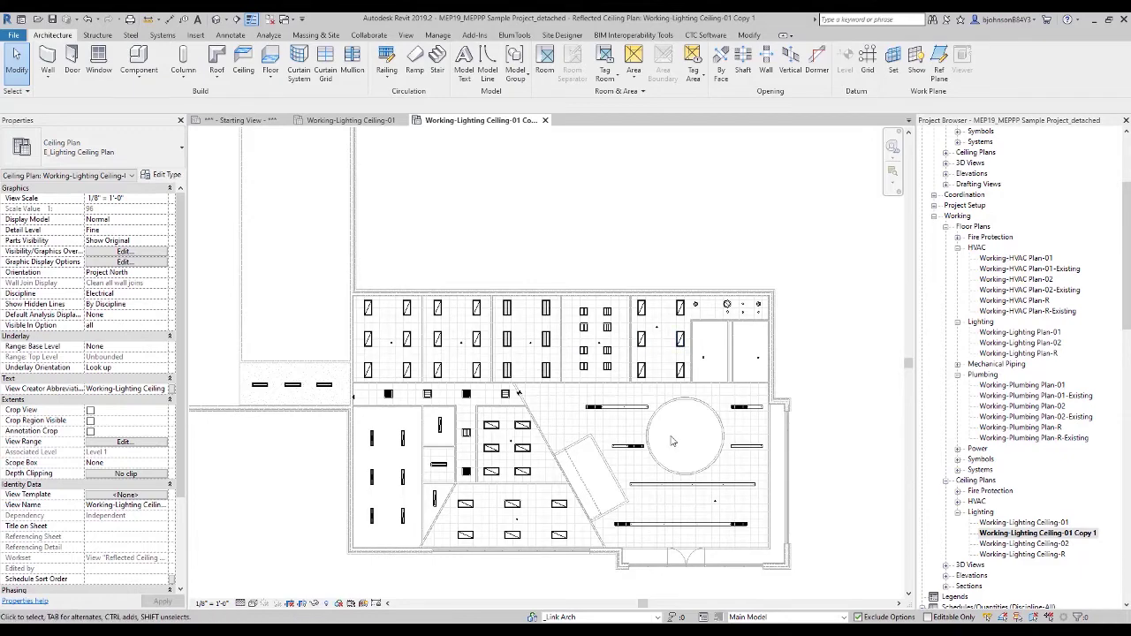
Step: Rename the _baj filter to E_(NOT) Lighting in the filter editor and close both dialogs
key(v)
key(g)
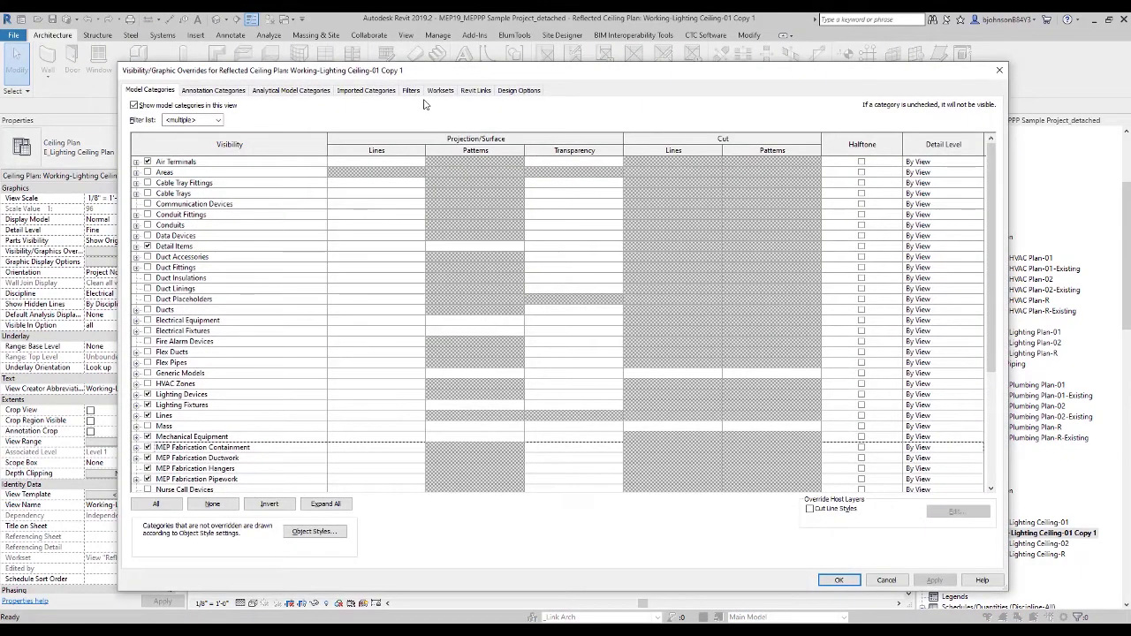
click(412, 90)
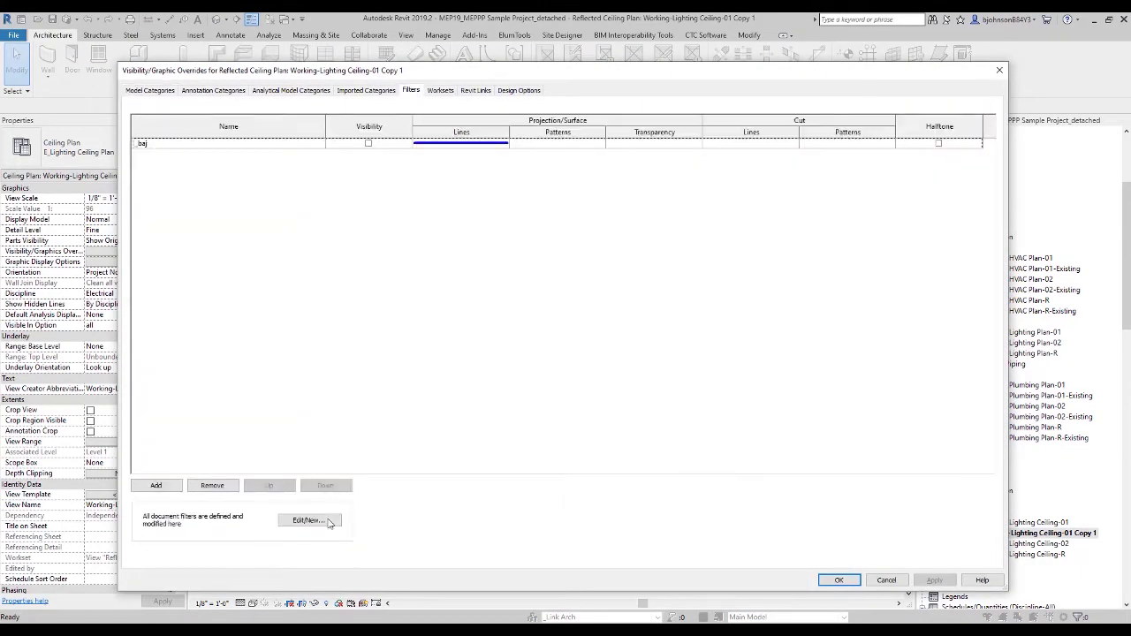
click(309, 521)
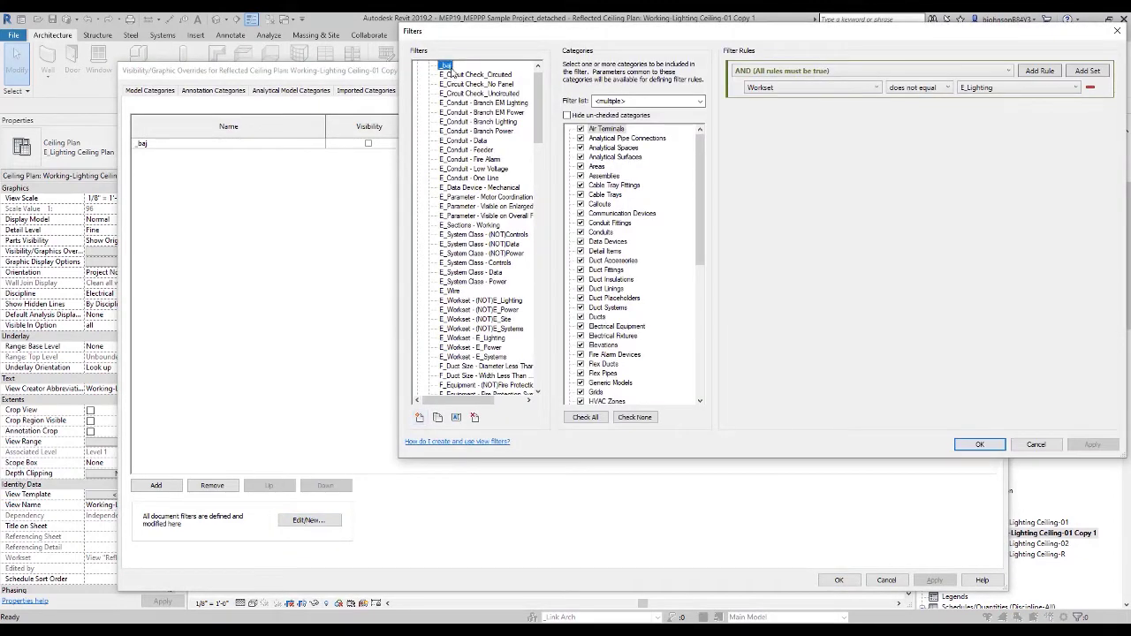
click(457, 418)
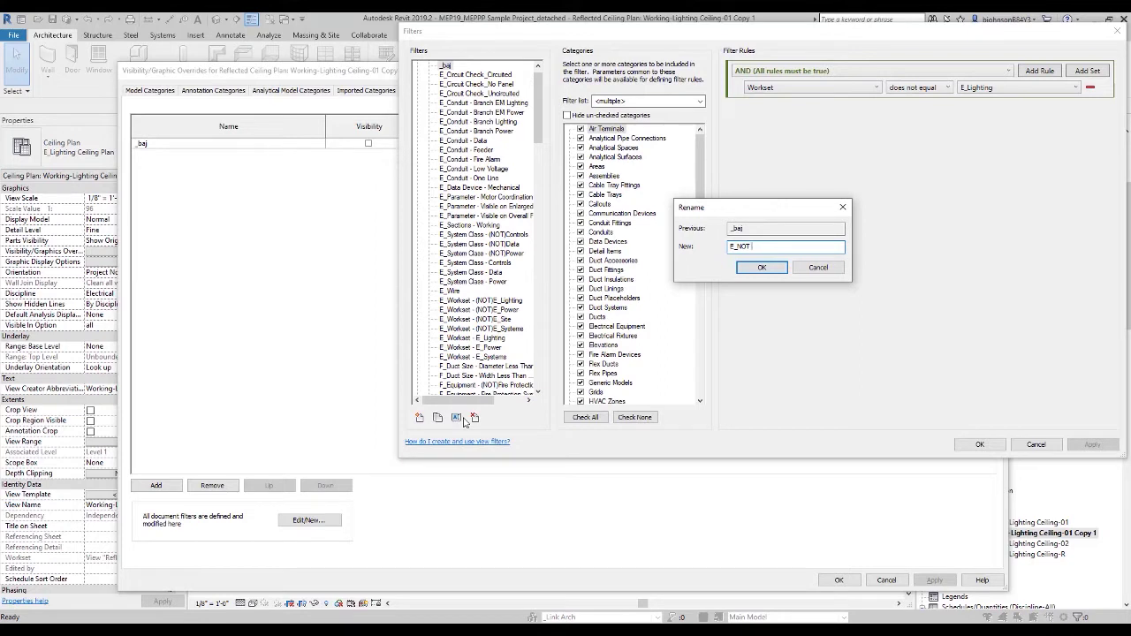
text(ight)
text(ing)
text())
text(()
key(Return)
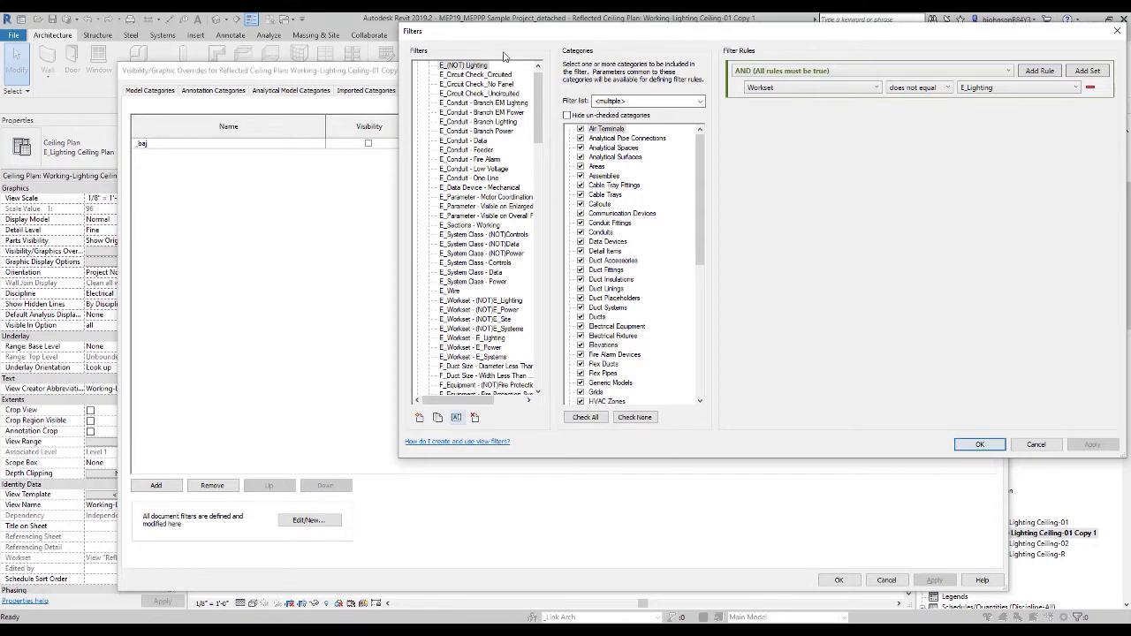
scroll(469, 153, up, 1)
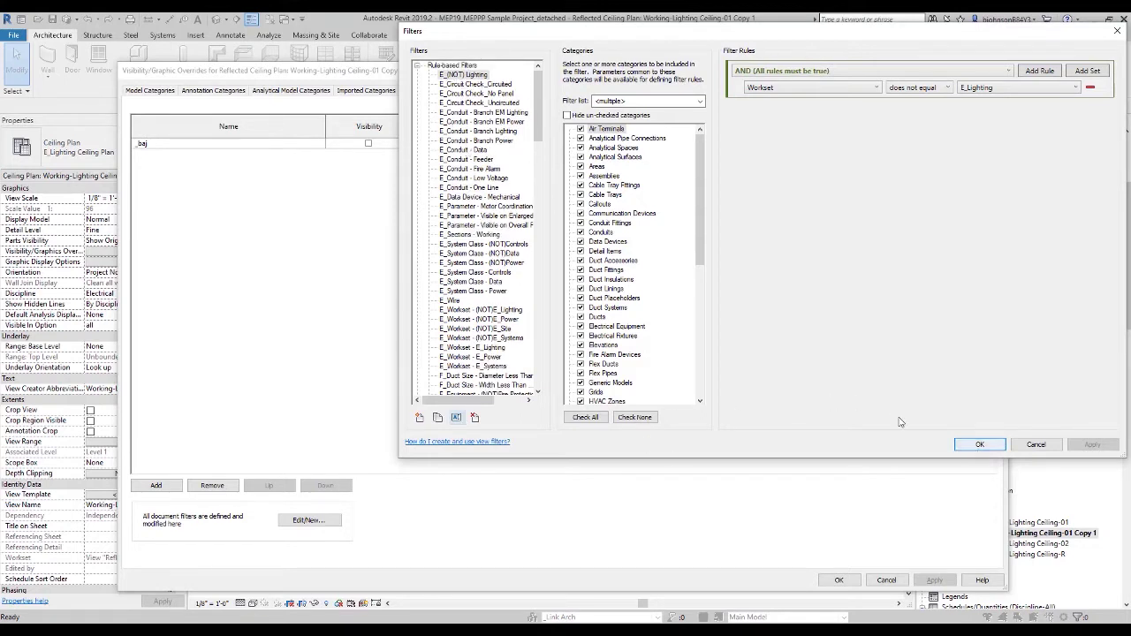
click(981, 444)
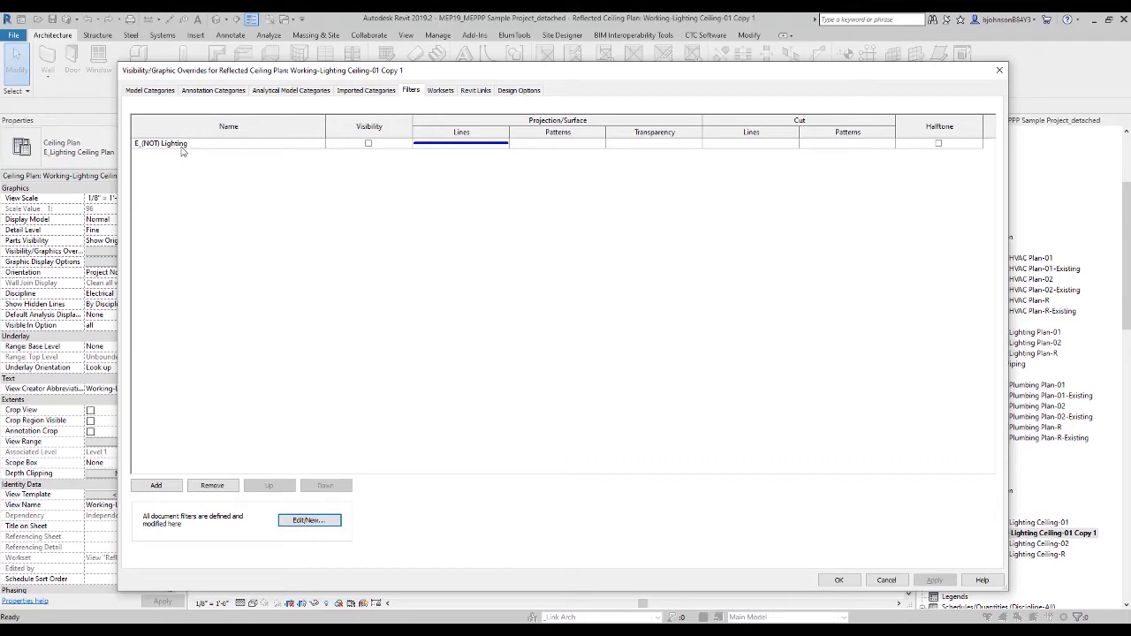
click(840, 581)
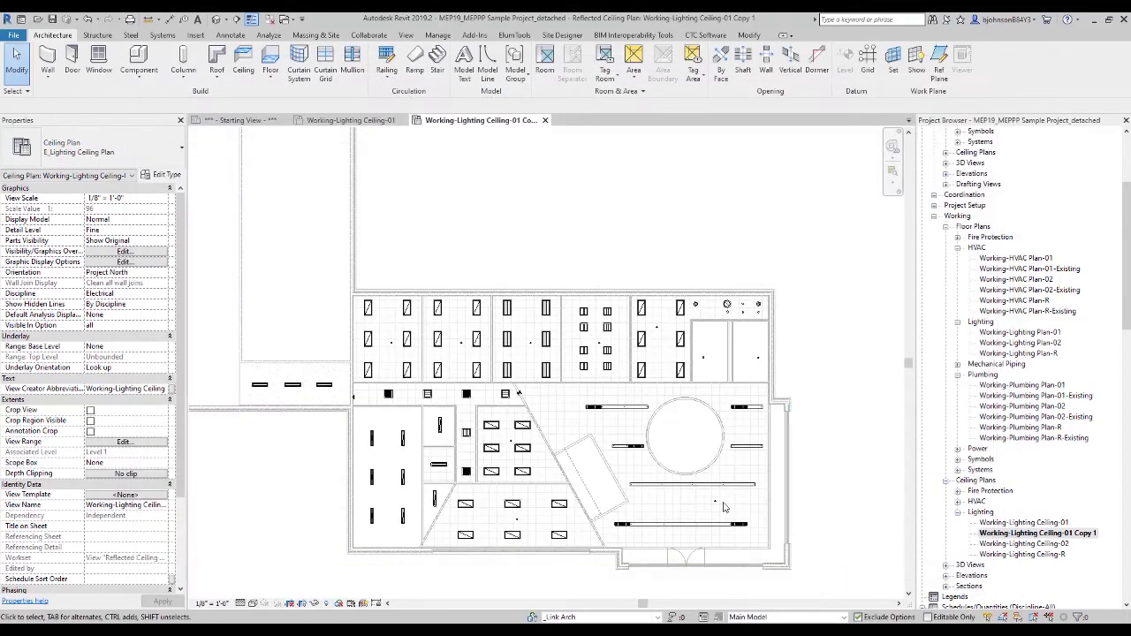